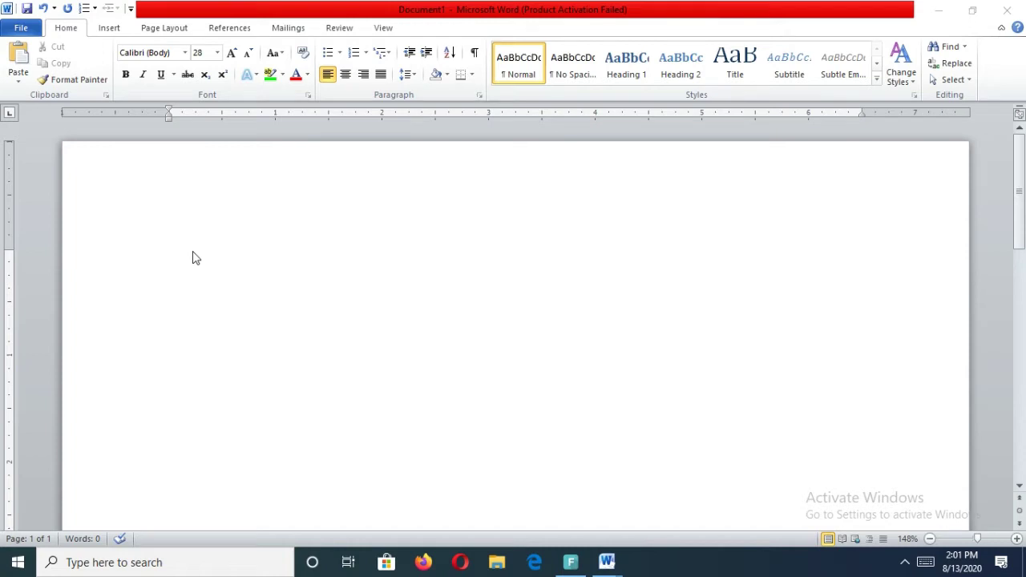
Step: Begin the invitation letter with 'From' and an indented line for the sender's address
click(255, 279)
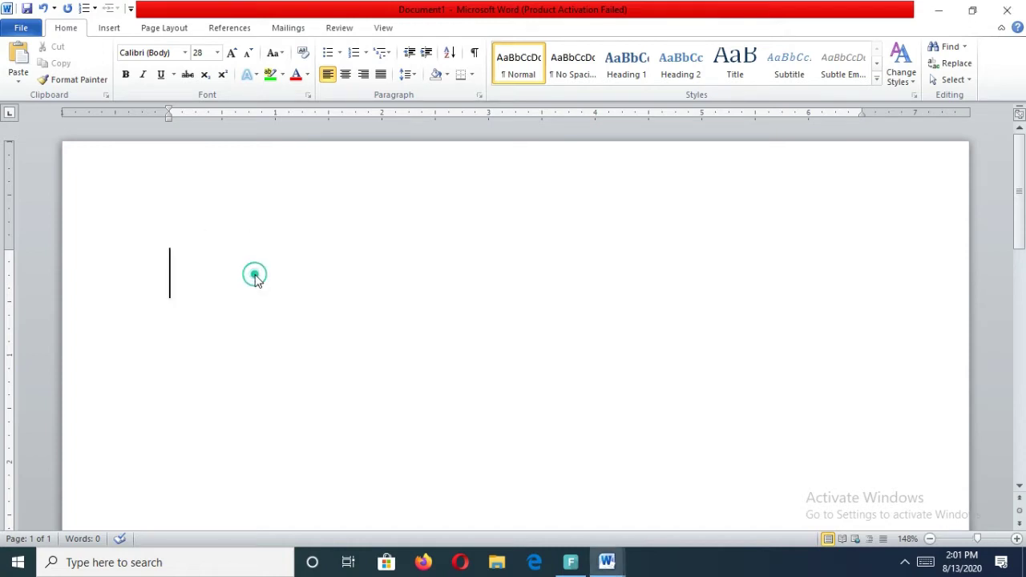
text(fro)
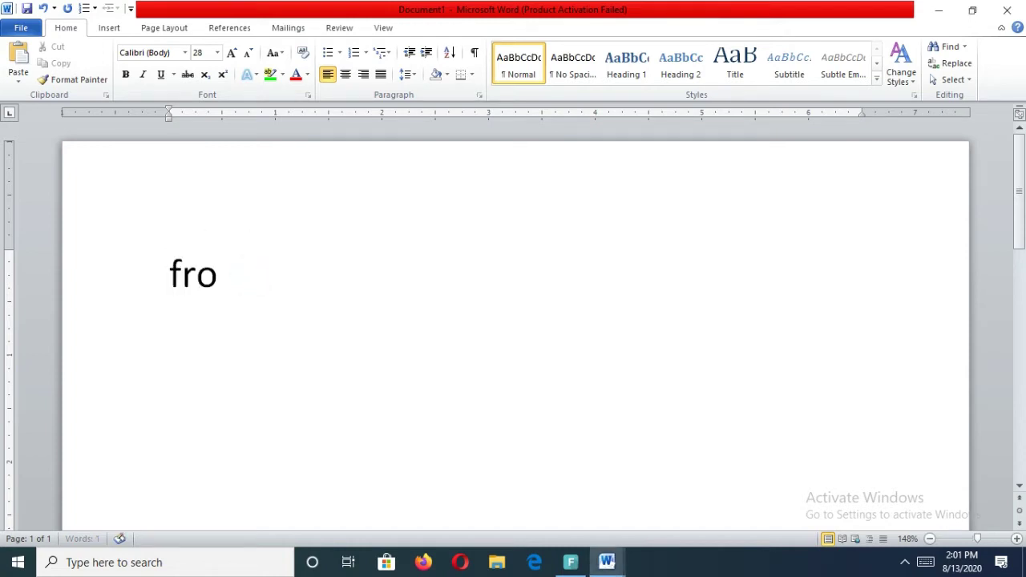
text(m)
key(BackSpace)
key(BackSpace)
key(BackSpace)
key(BackSpace)
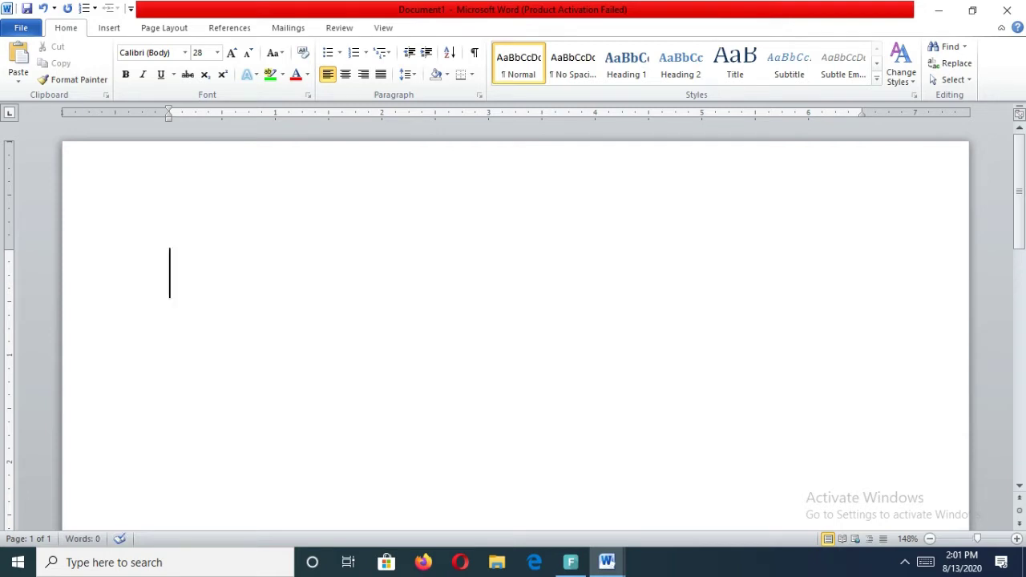
text(F)
text(rom)
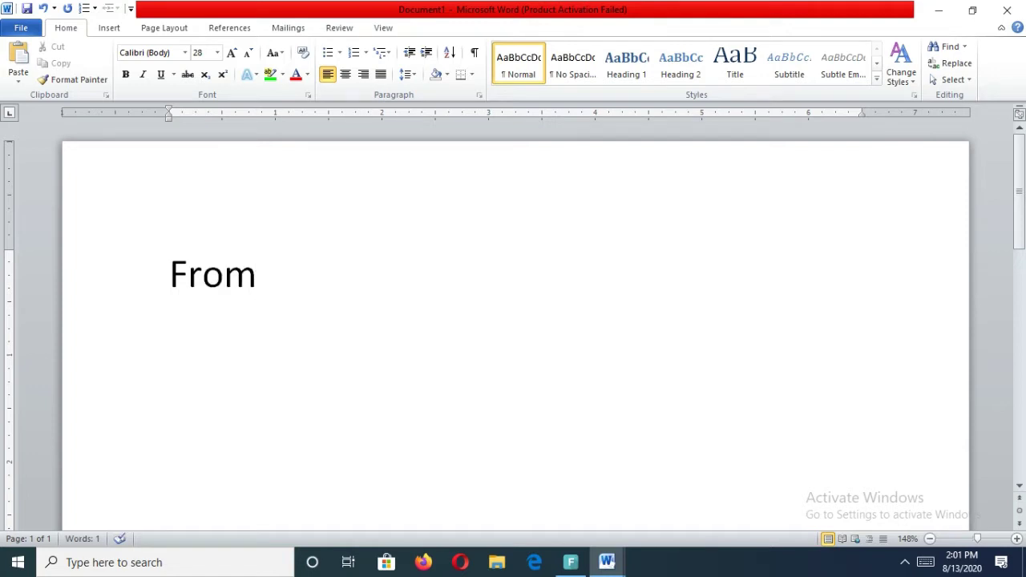
key(Return)
key(Tab)
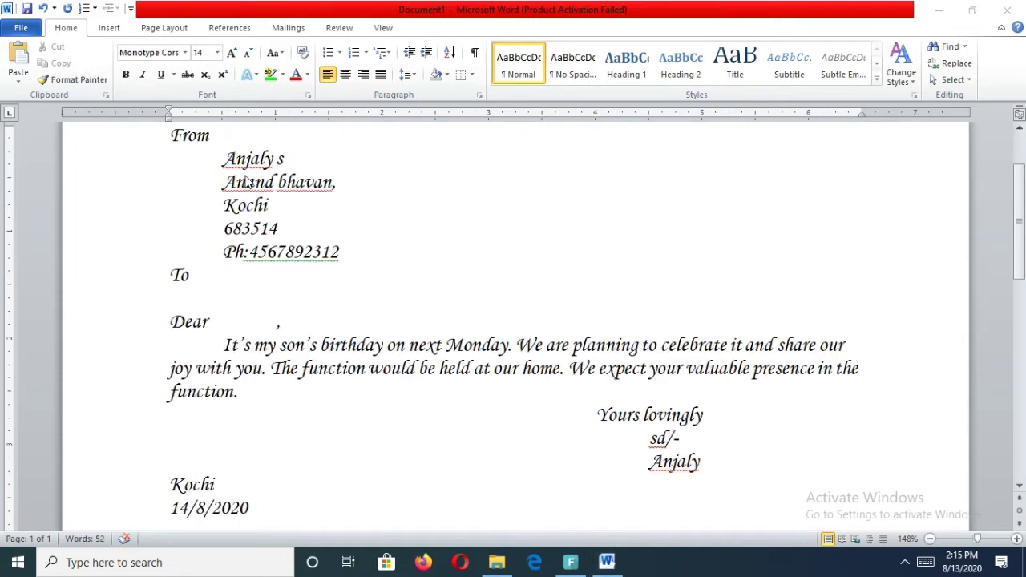
key(XF86AudioRaiseVolume)
Step: Put the insertion point at the end of the To line in the letter
click(369, 386)
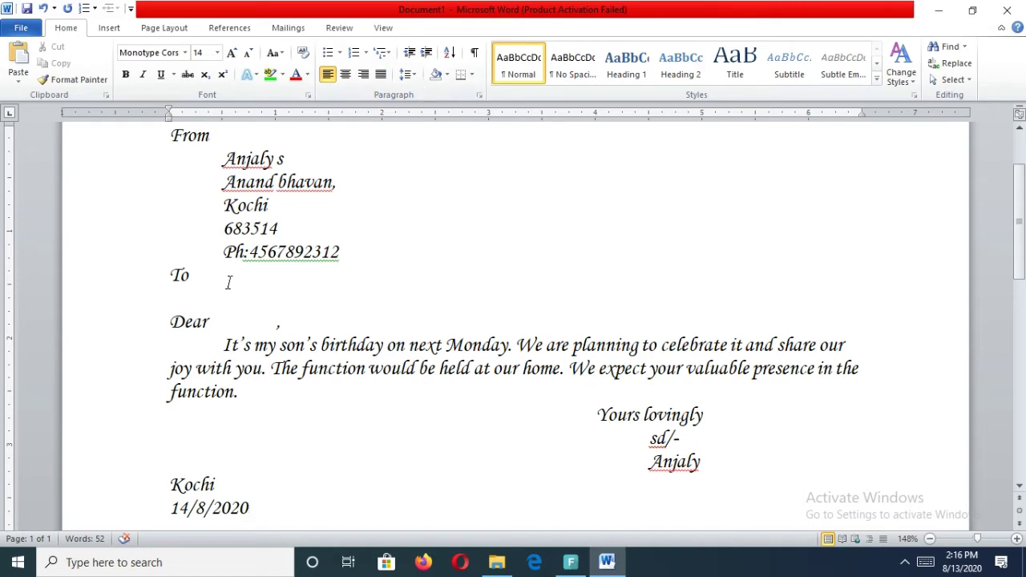
click(195, 282)
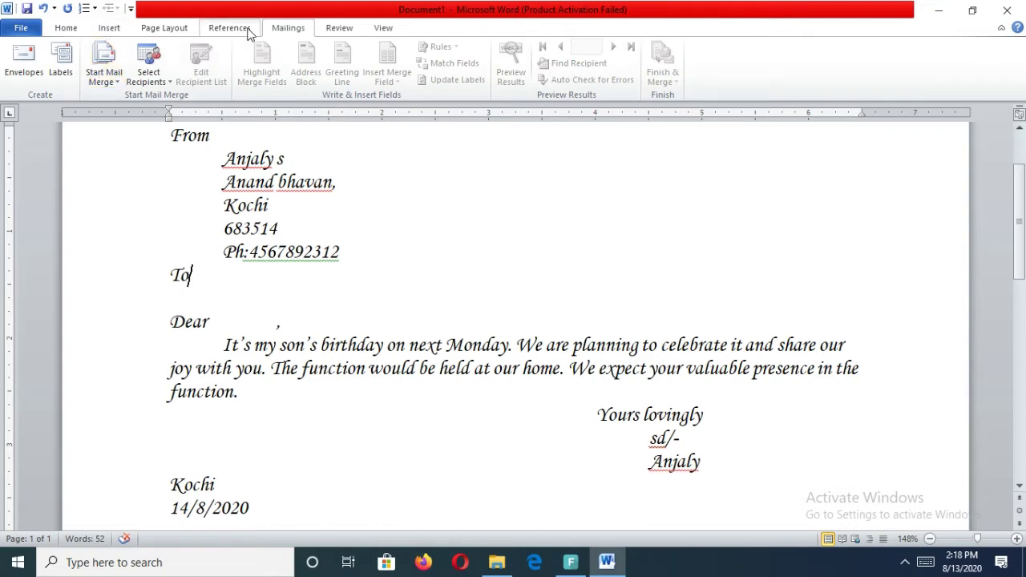
Step: Run the Step-by-Step Mail Merge Wizard to Step 3 and create a new typed recipient list
click(112, 77)
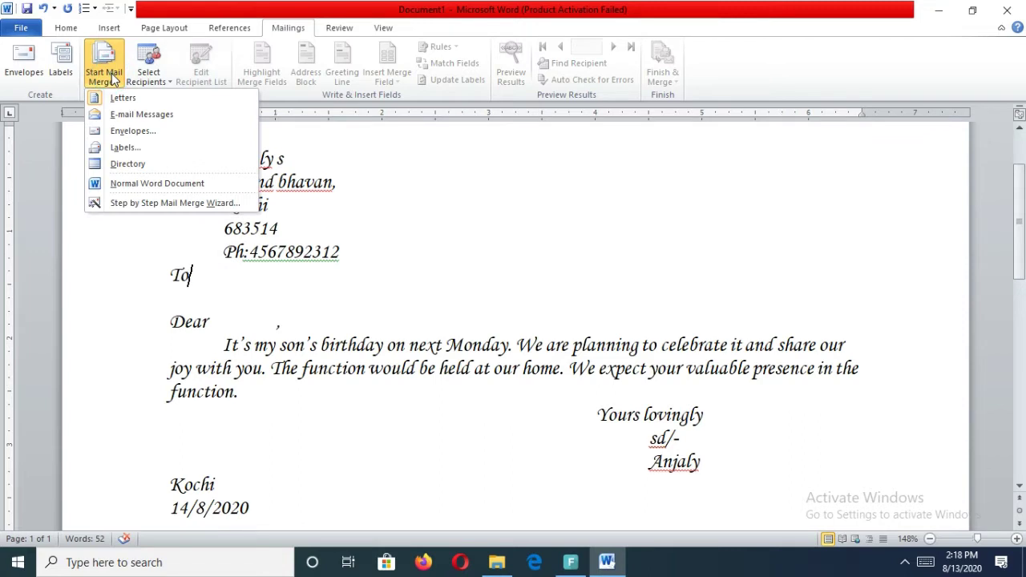
click(139, 205)
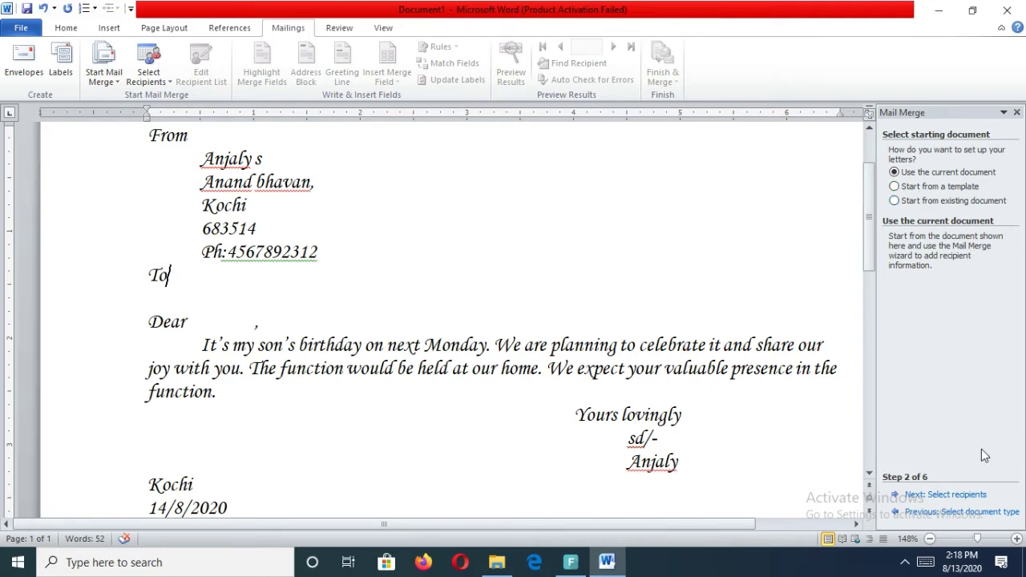
click(959, 497)
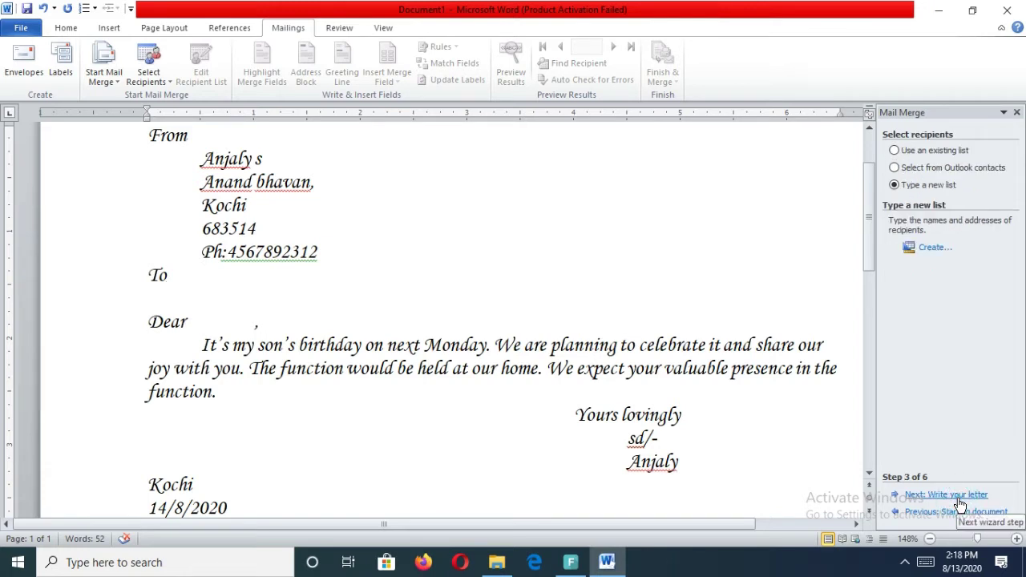
click(901, 514)
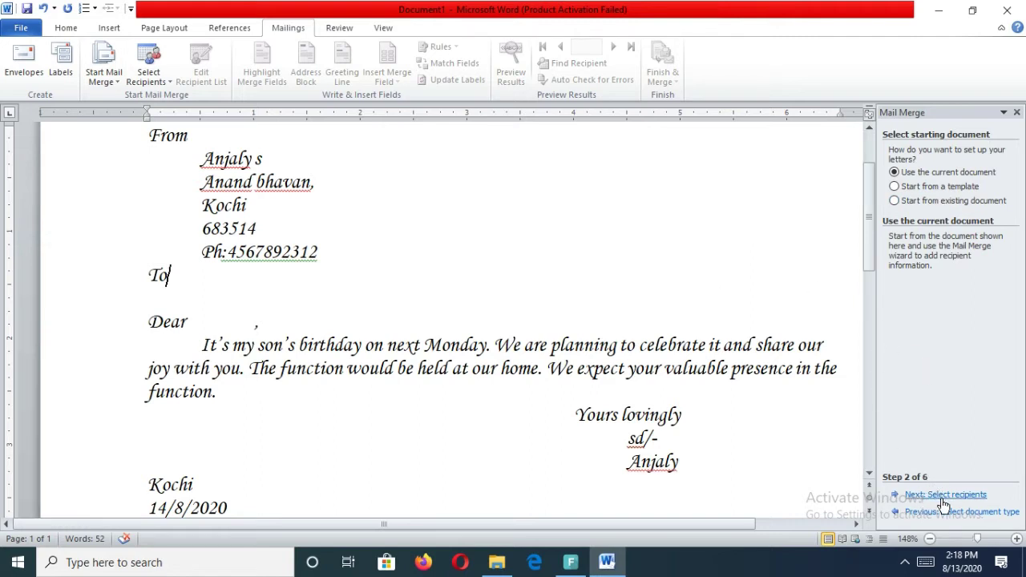
click(943, 497)
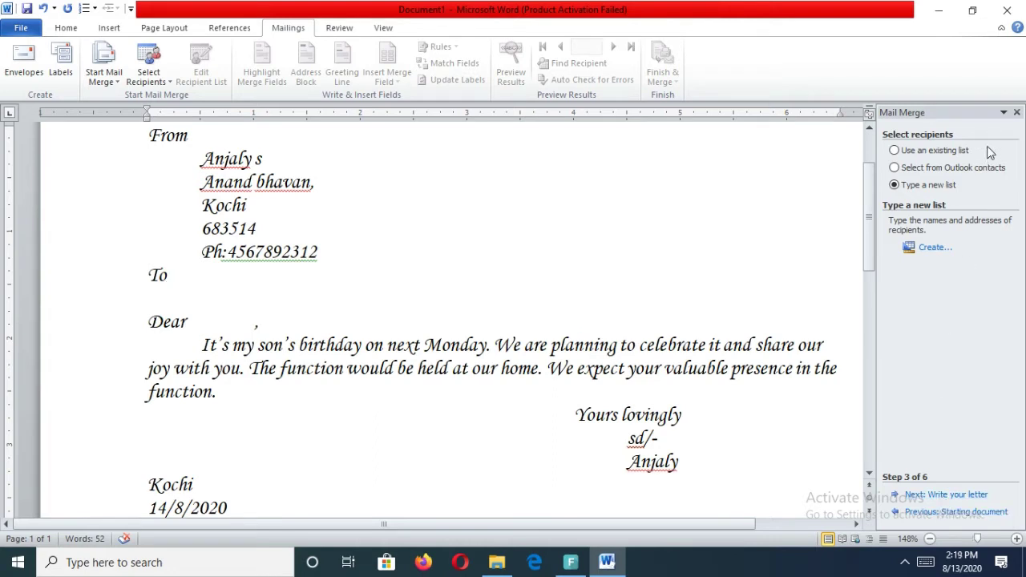
click(928, 191)
click(926, 250)
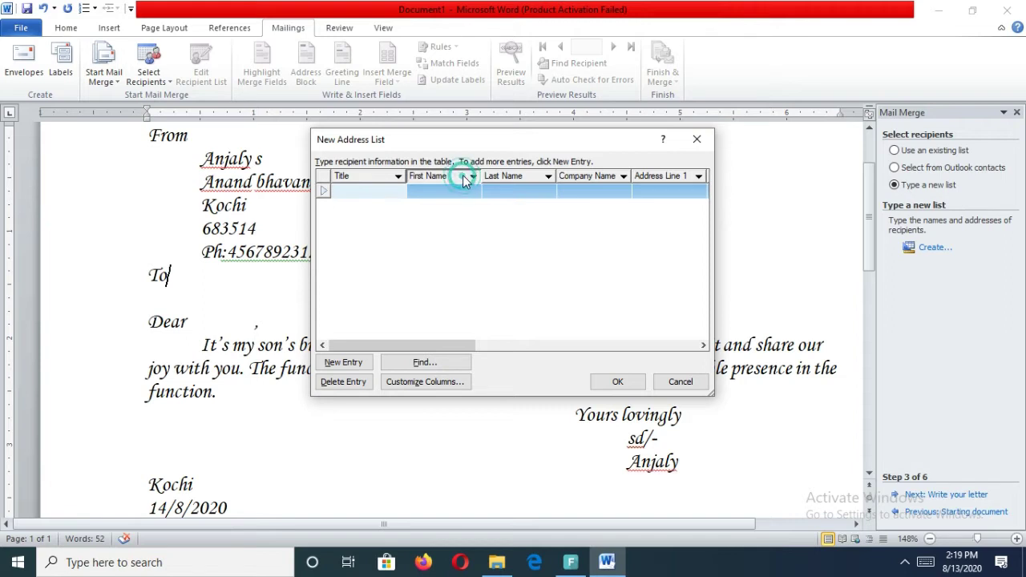
Step: Scroll across the New Address List columns, then open Customize Columns
click(679, 182)
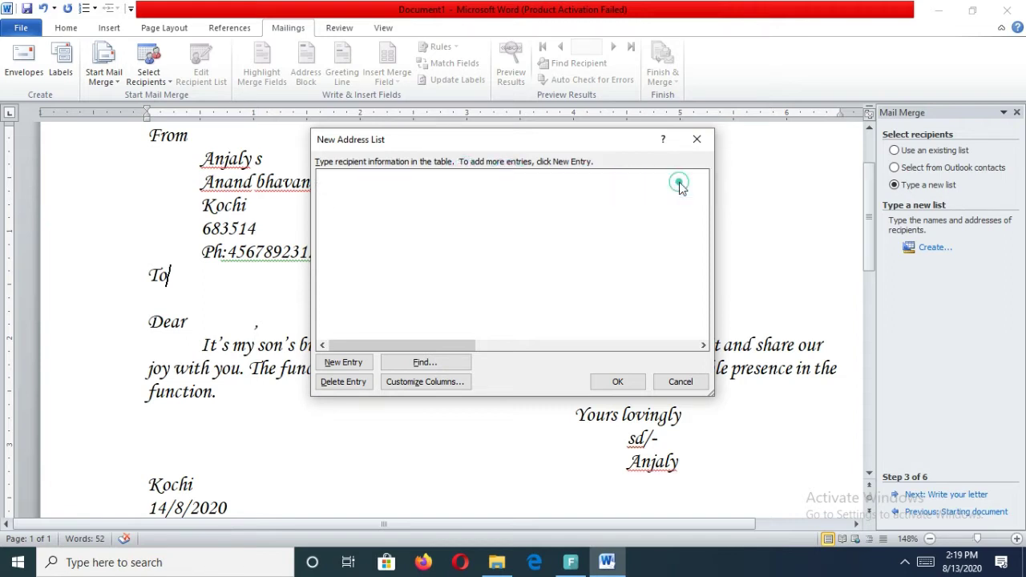
click(703, 346)
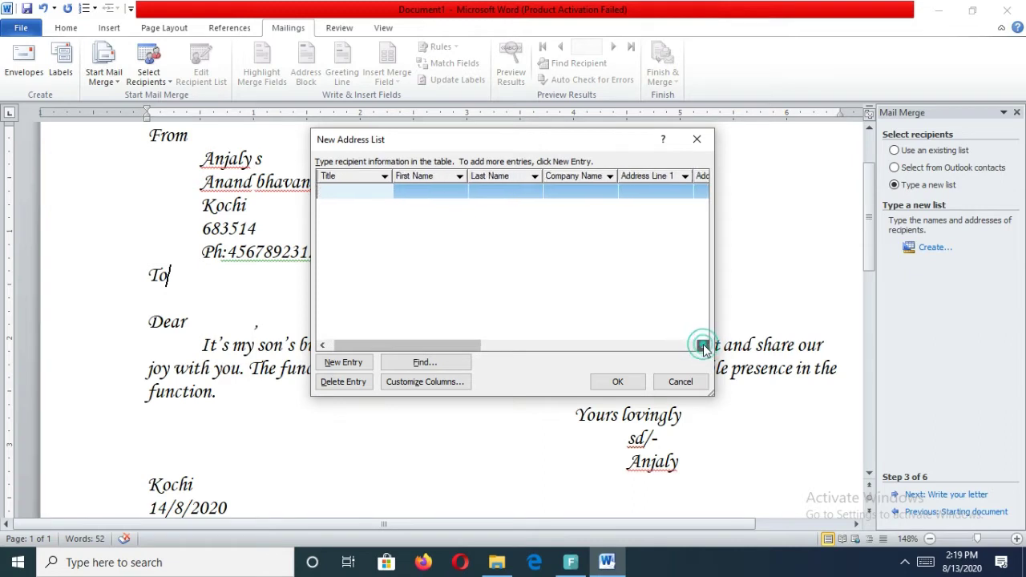
click(703, 346)
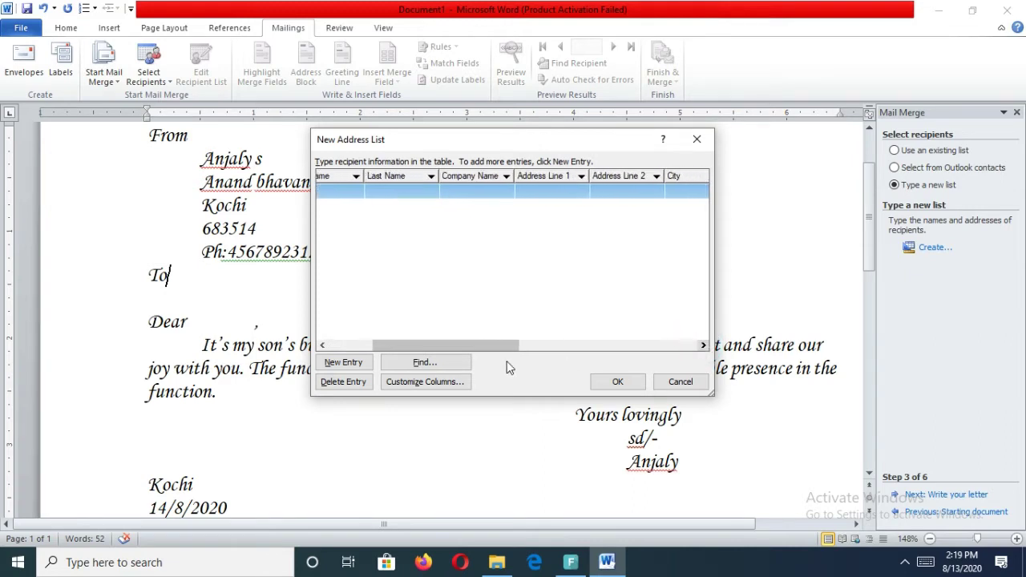
drag(504, 350, 461, 350)
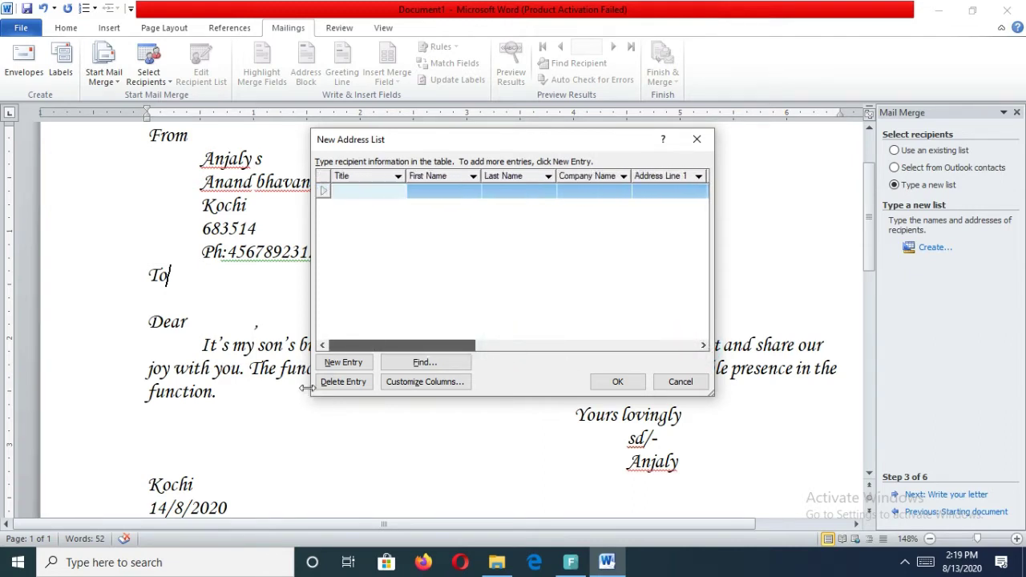
click(404, 383)
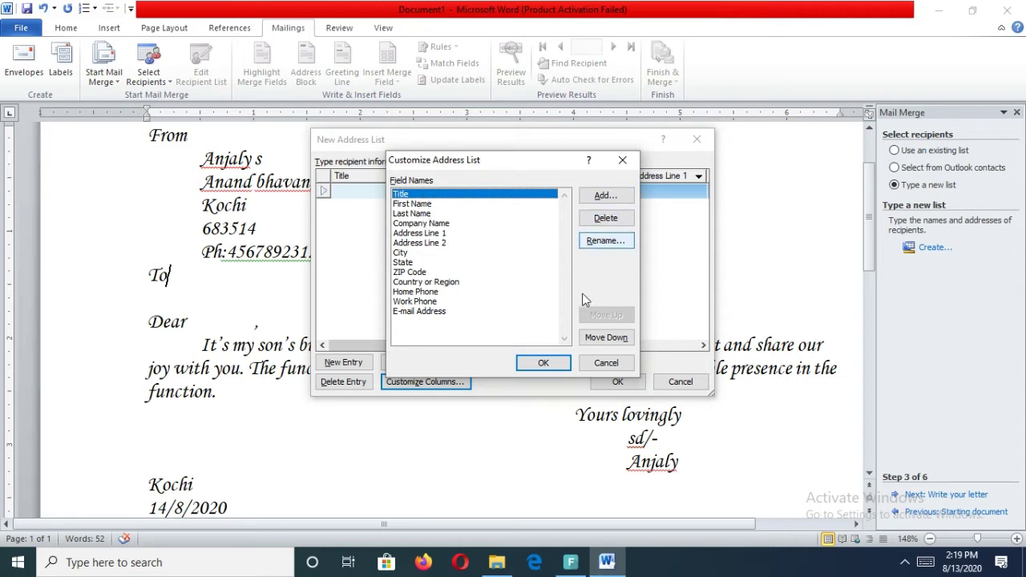
Step: Delete the Title, Last Name, Company Name, Address Line 2 and Work Phone fields, confirming each
click(585, 221)
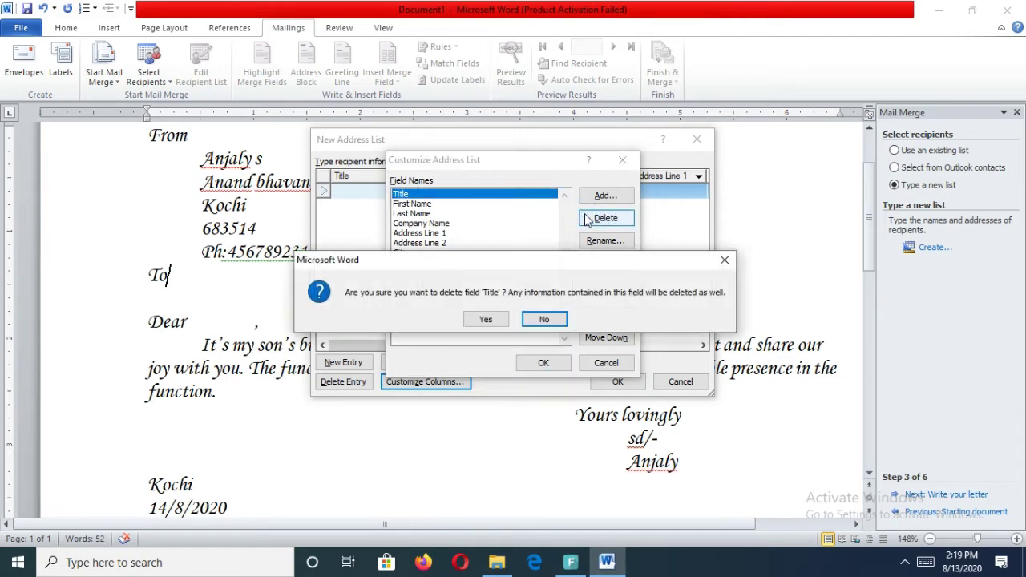
click(487, 320)
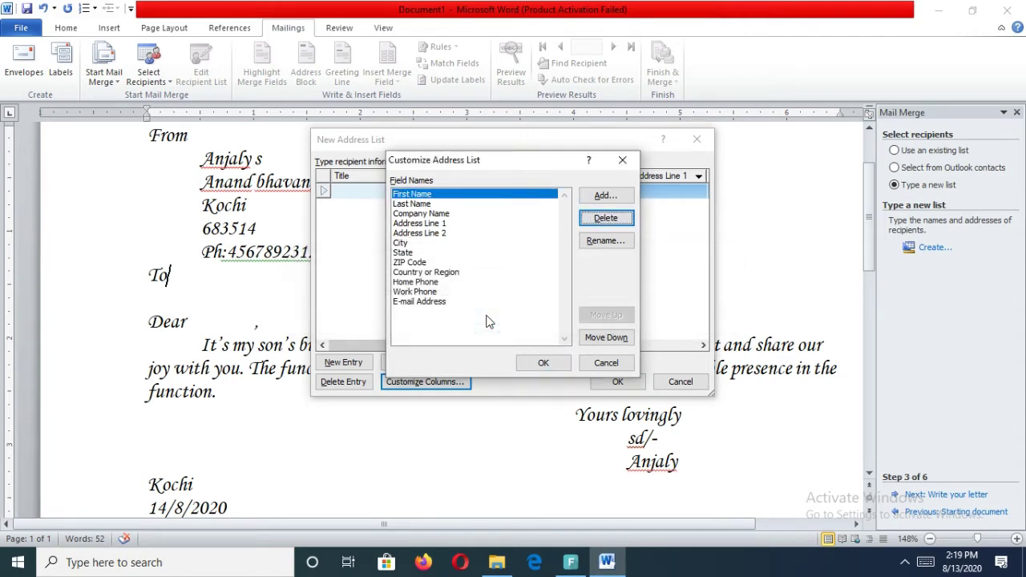
click(425, 205)
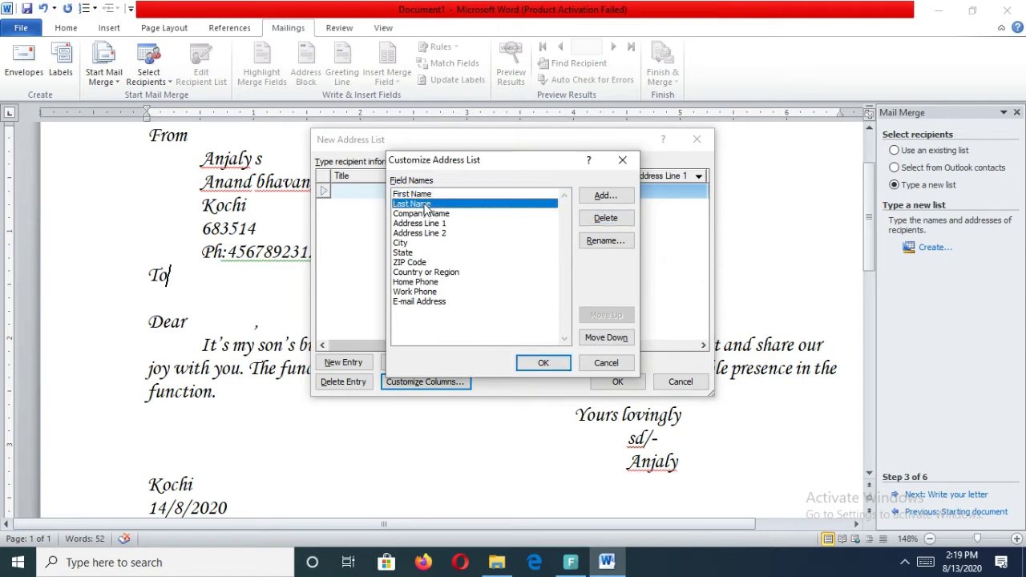
click(603, 219)
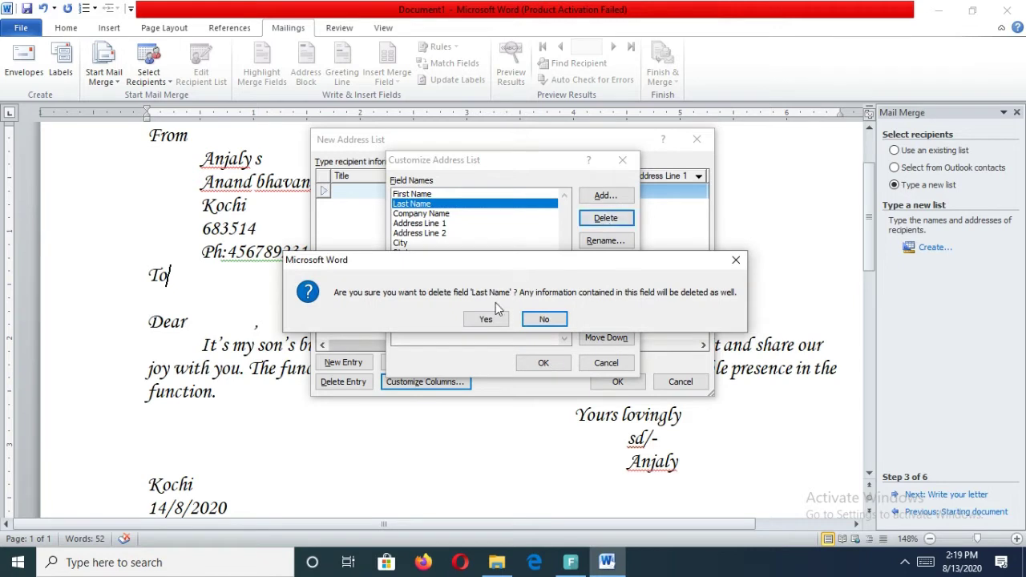
click(486, 320)
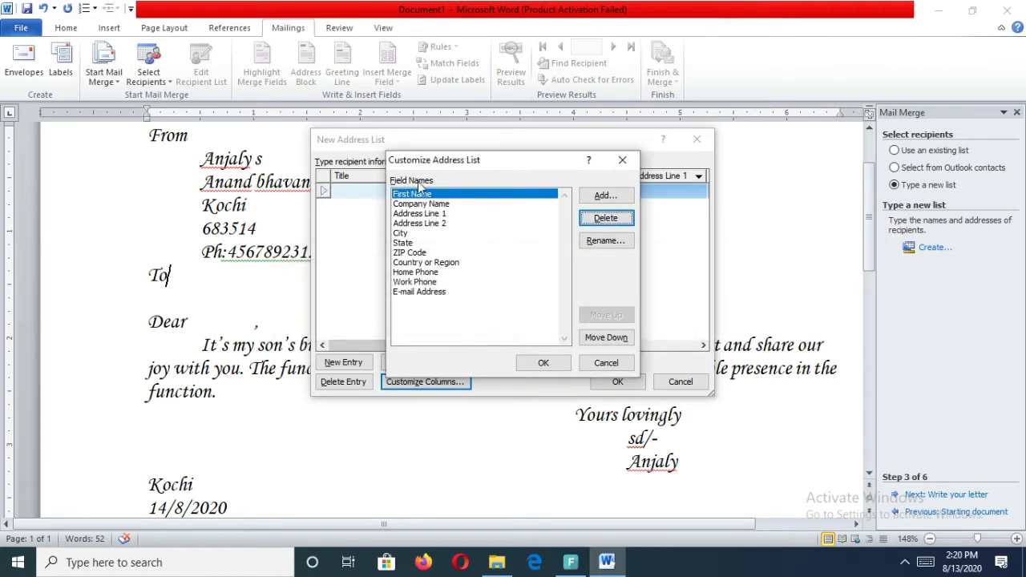
click(432, 205)
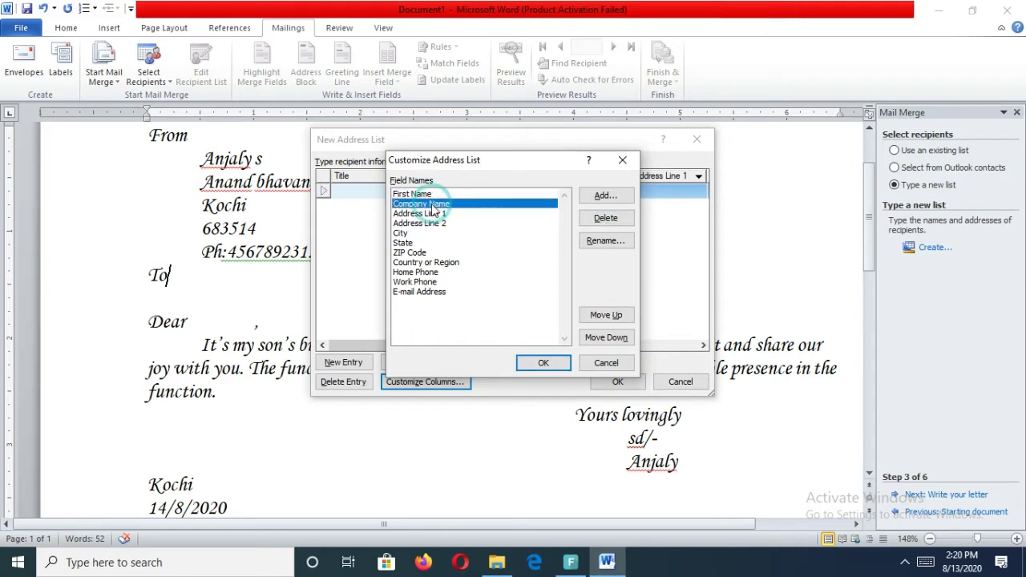
click(589, 220)
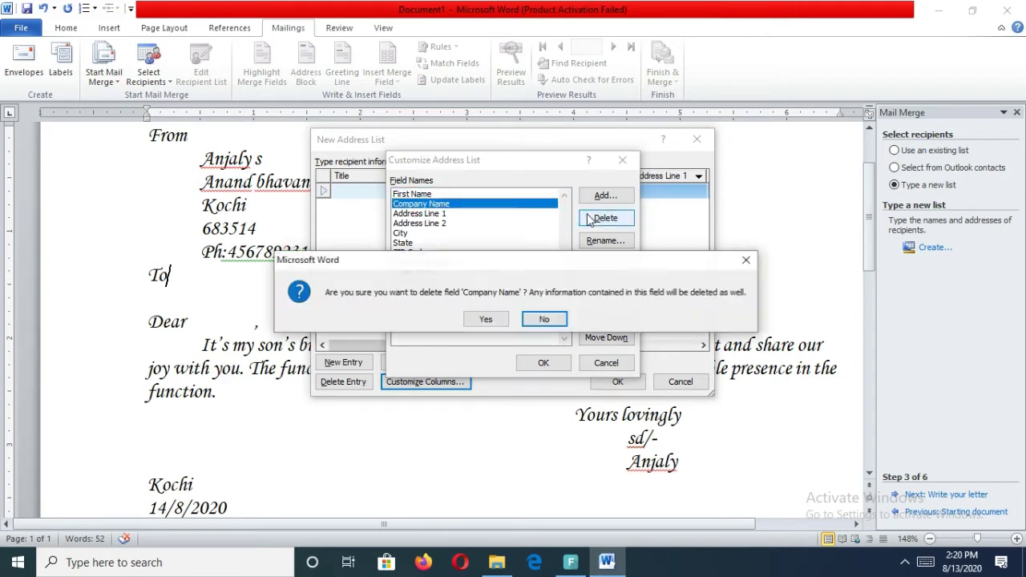
click(486, 319)
click(430, 214)
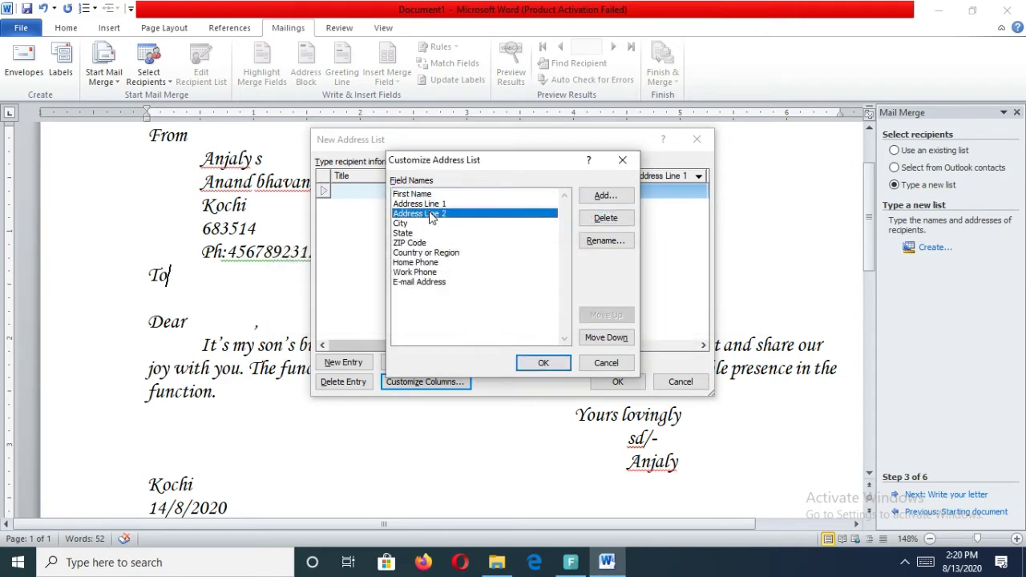
click(604, 219)
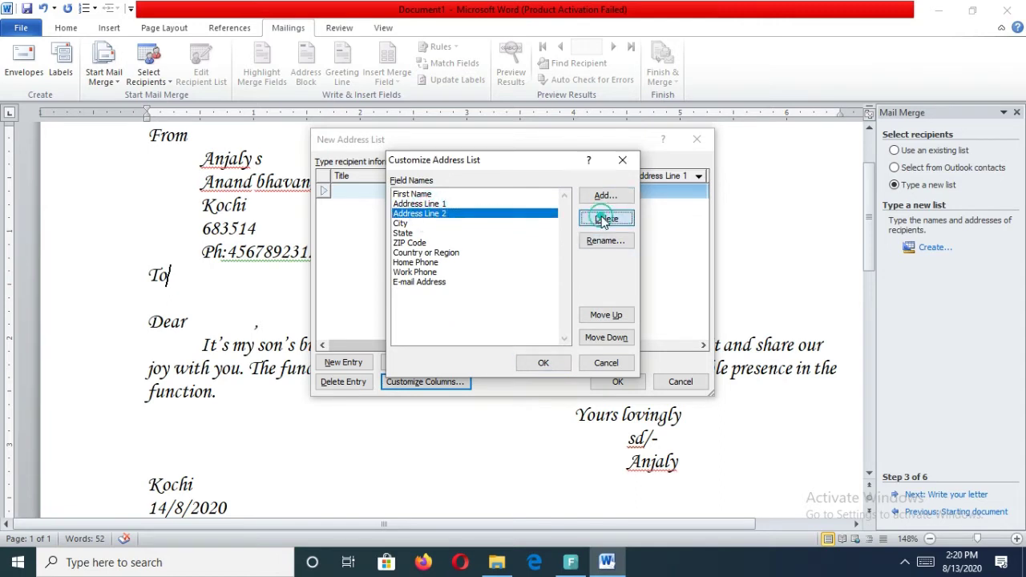
click(491, 320)
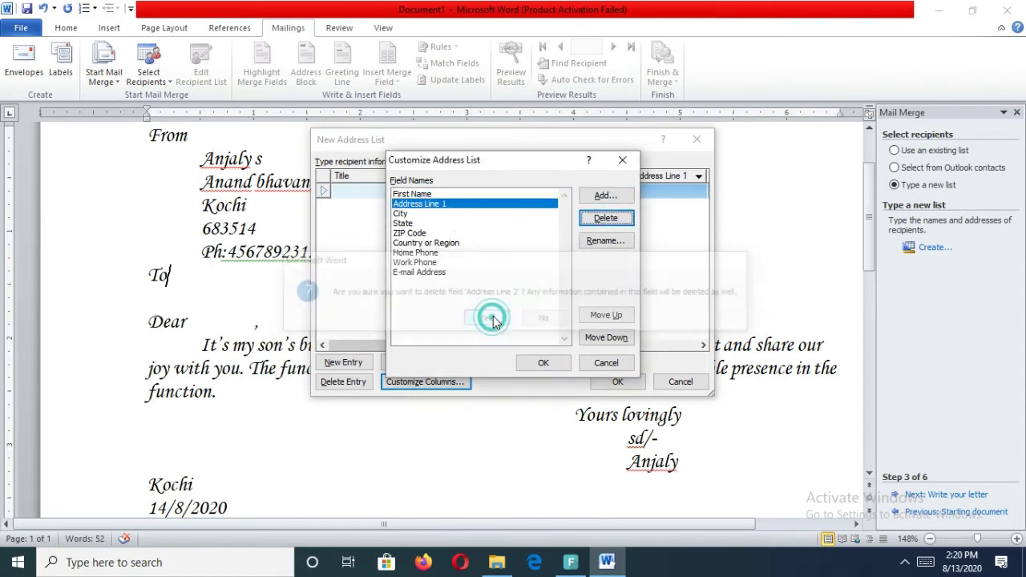
click(428, 262)
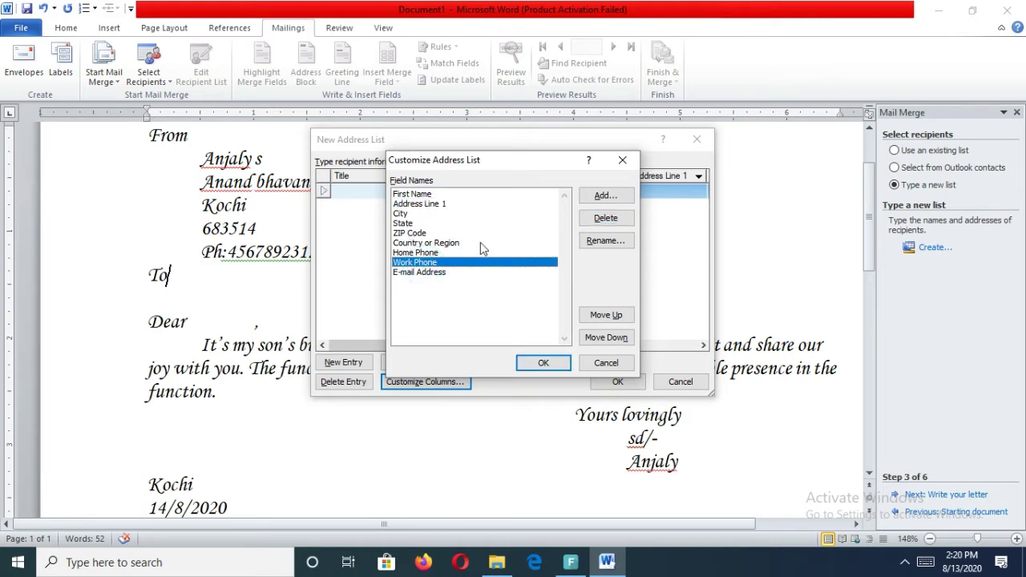
click(603, 217)
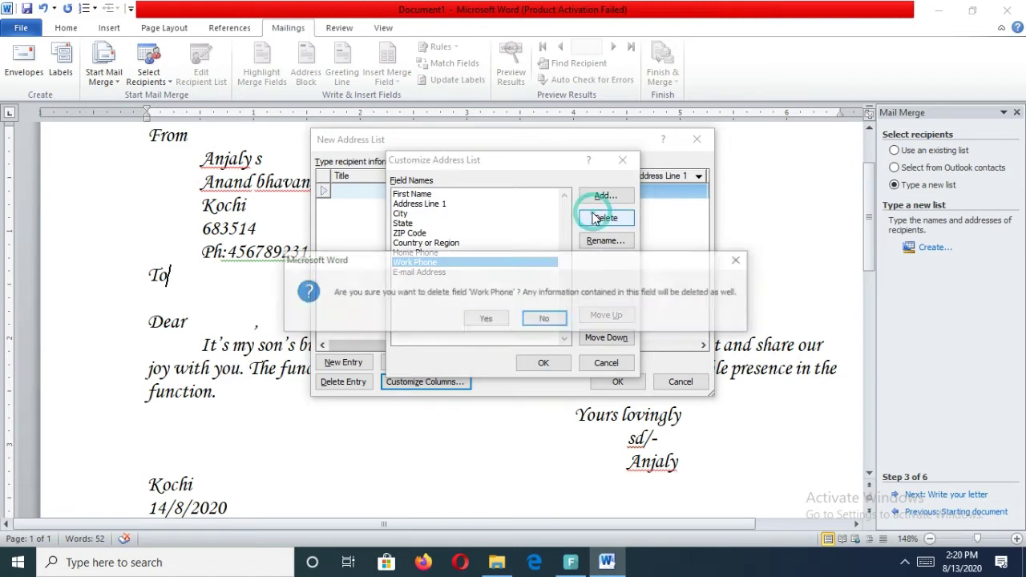
click(483, 319)
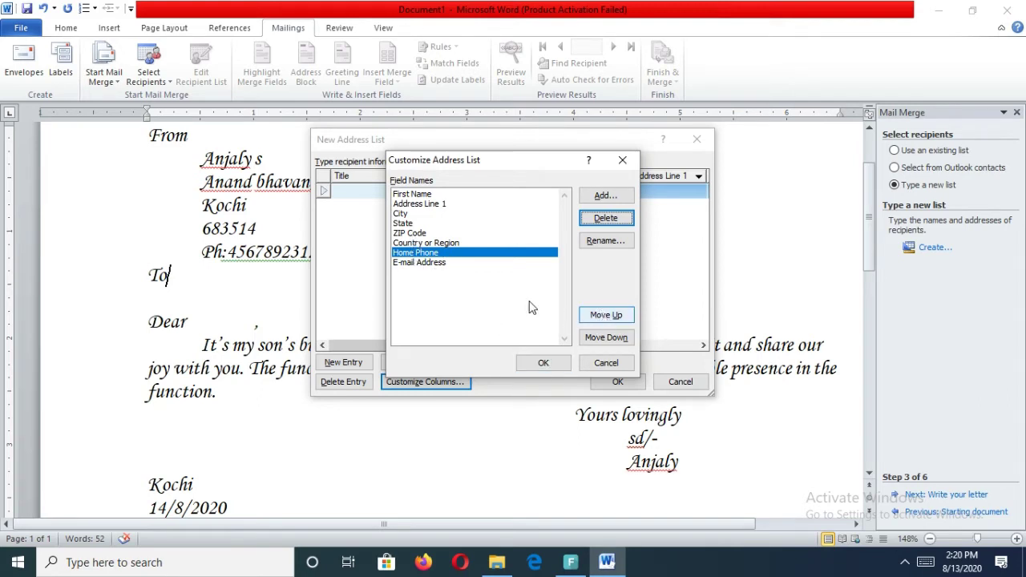
Step: Try moving and renaming Home Phone, then keep the original field list and confirm
click(598, 321)
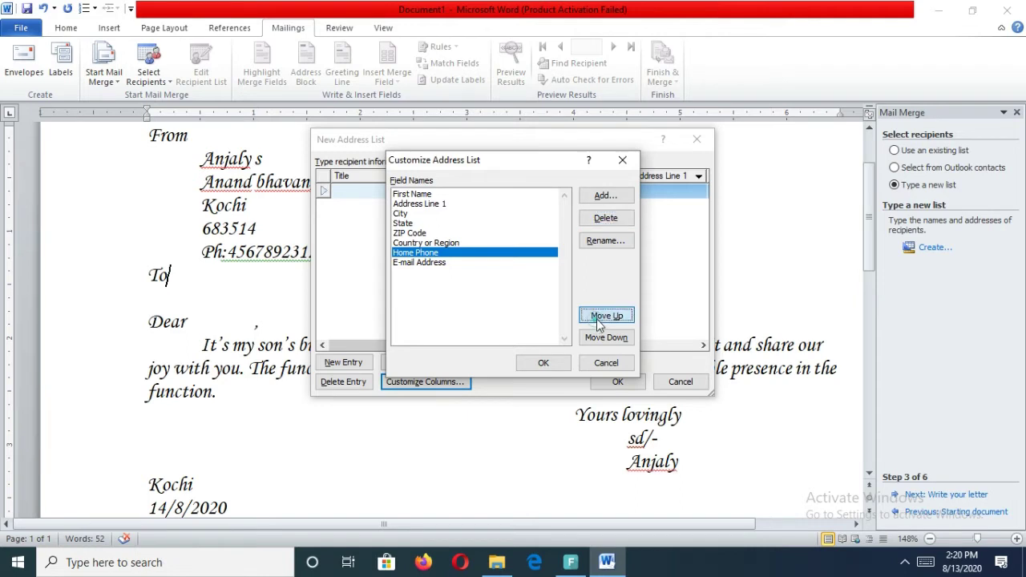
click(597, 321)
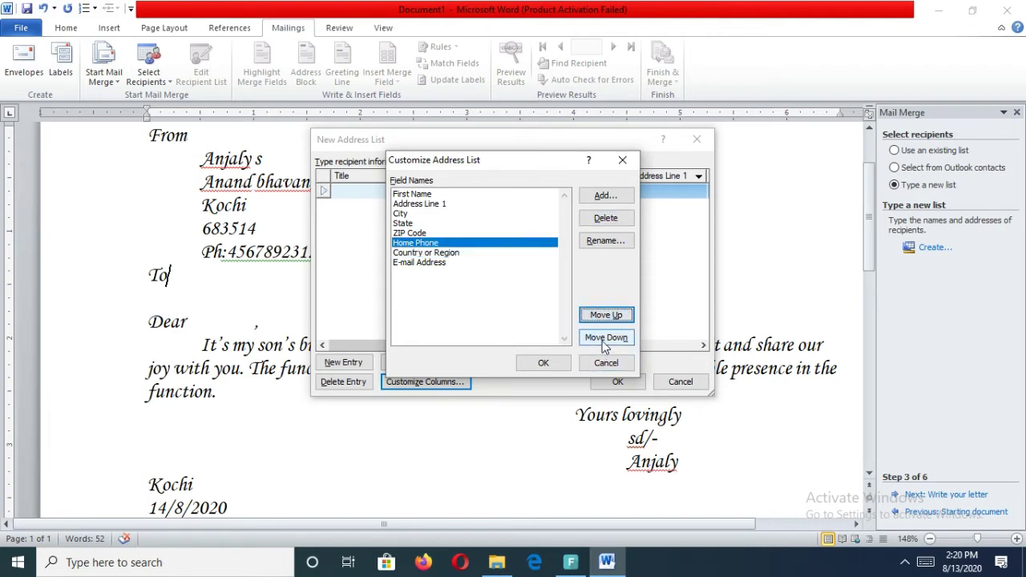
click(604, 340)
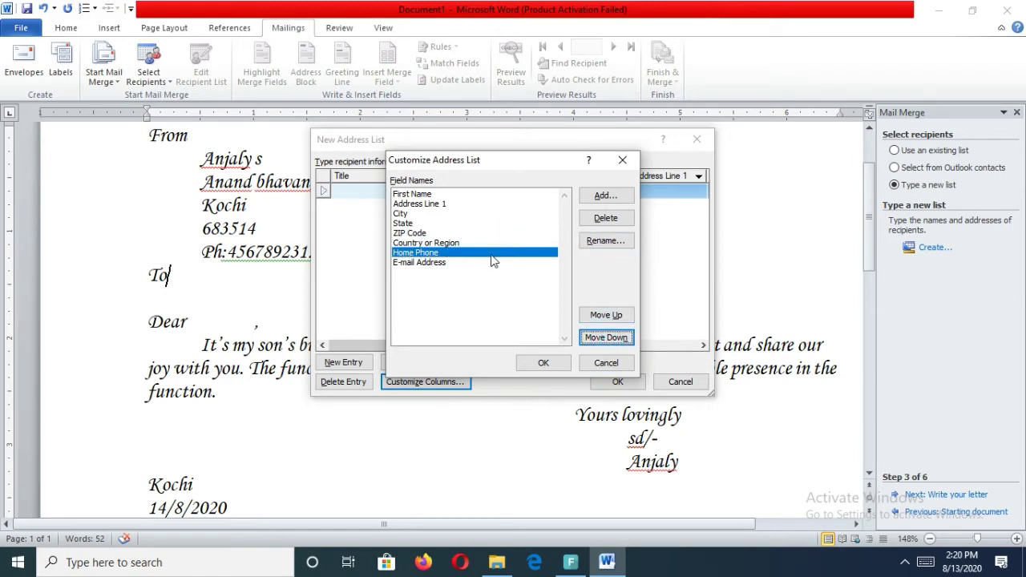
click(602, 241)
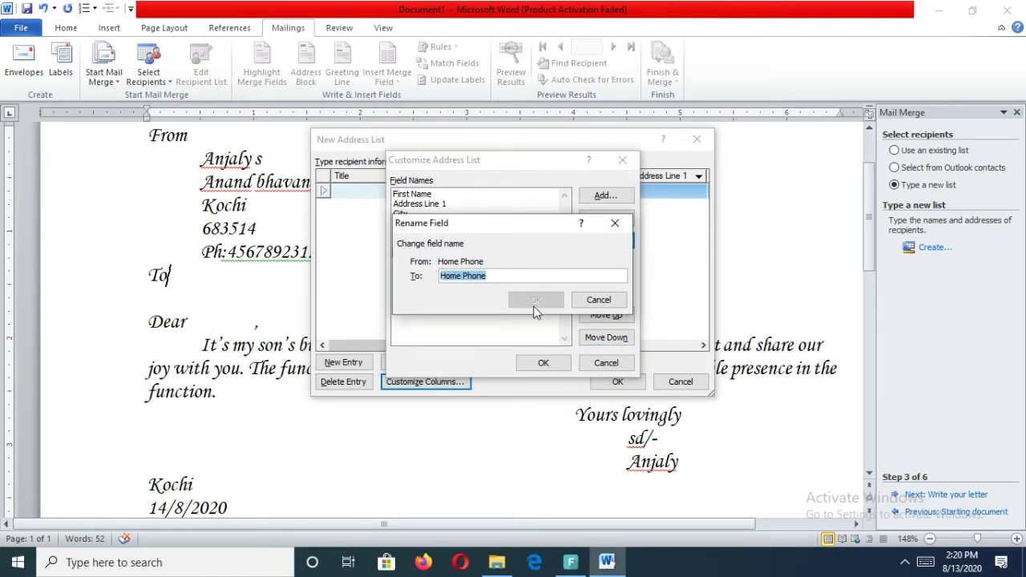
click(597, 301)
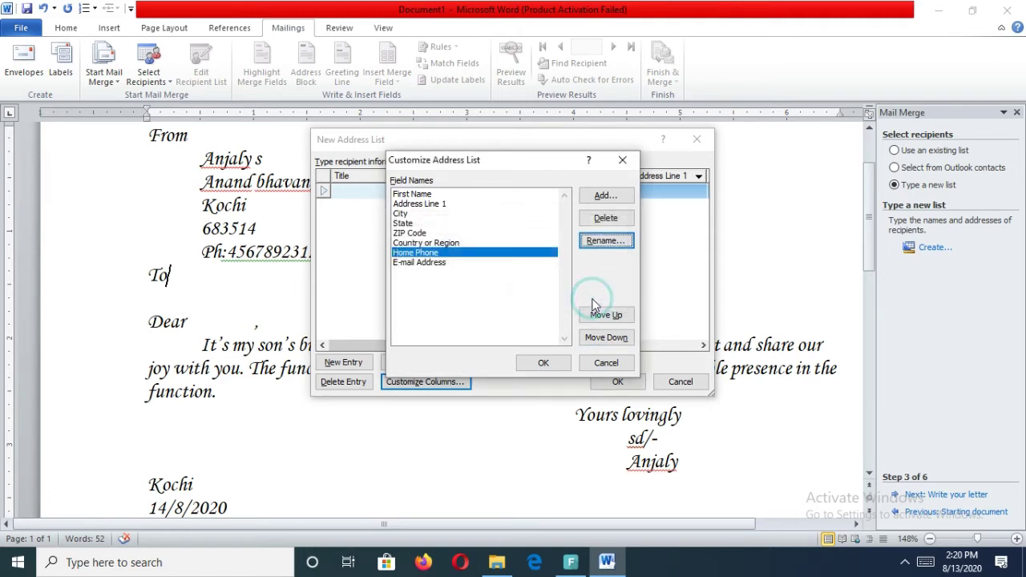
click(543, 364)
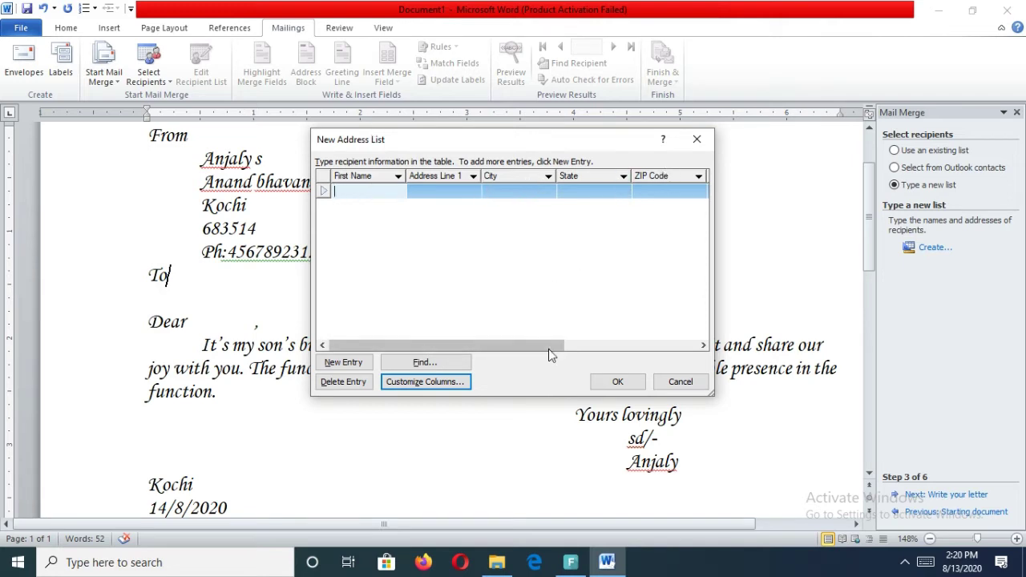
Step: Enter each guest's name, address, phone number and e-mail into the address list rows and finish
mouse_move(548, 347)
mouse_down()
mouse_move(688, 322)
mouse_move(464, 338)
mouse_up()
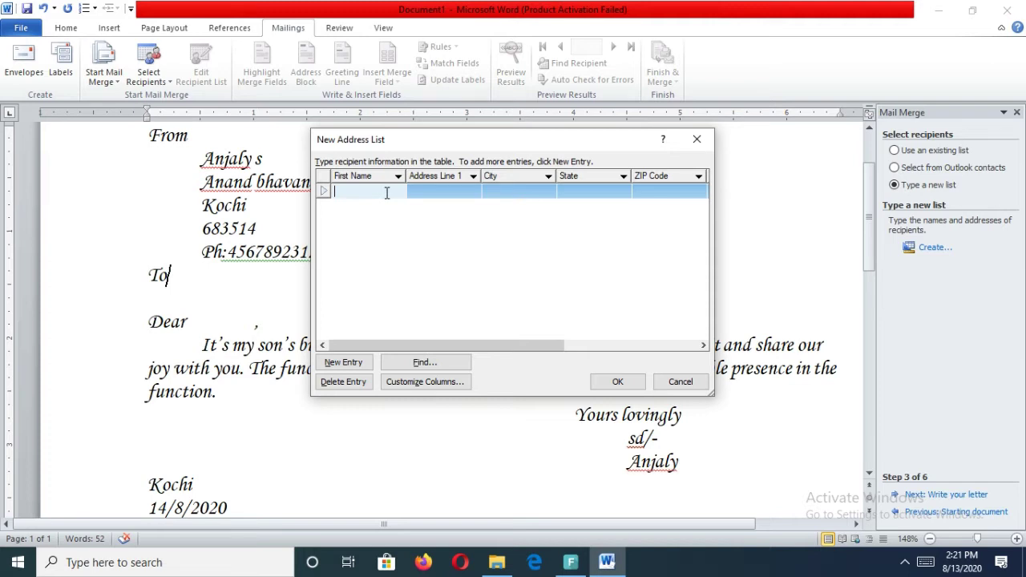
text(Anjum)
key(Tab)
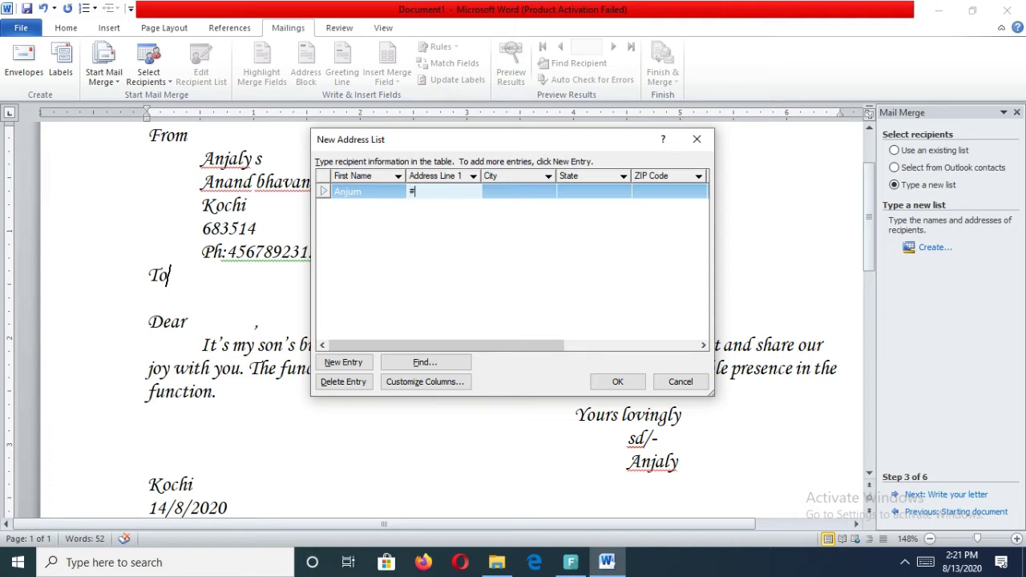
text(78987987989)
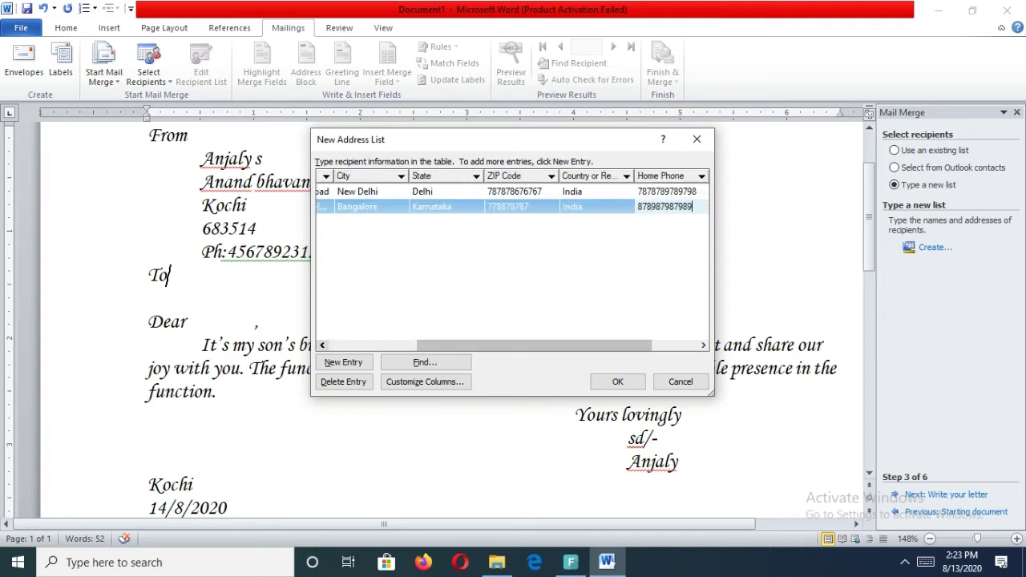
key(Tab)
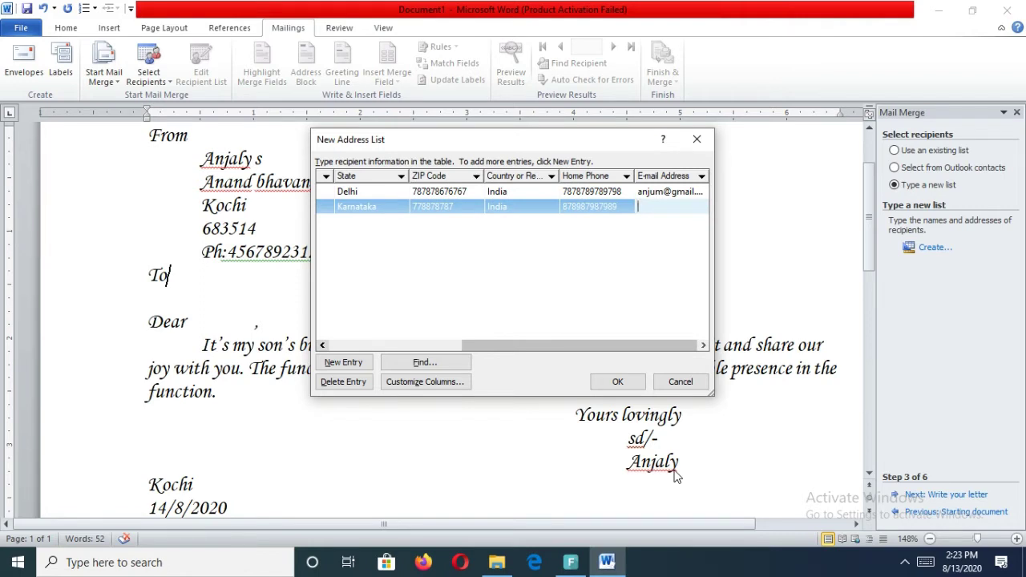
key(Tab)
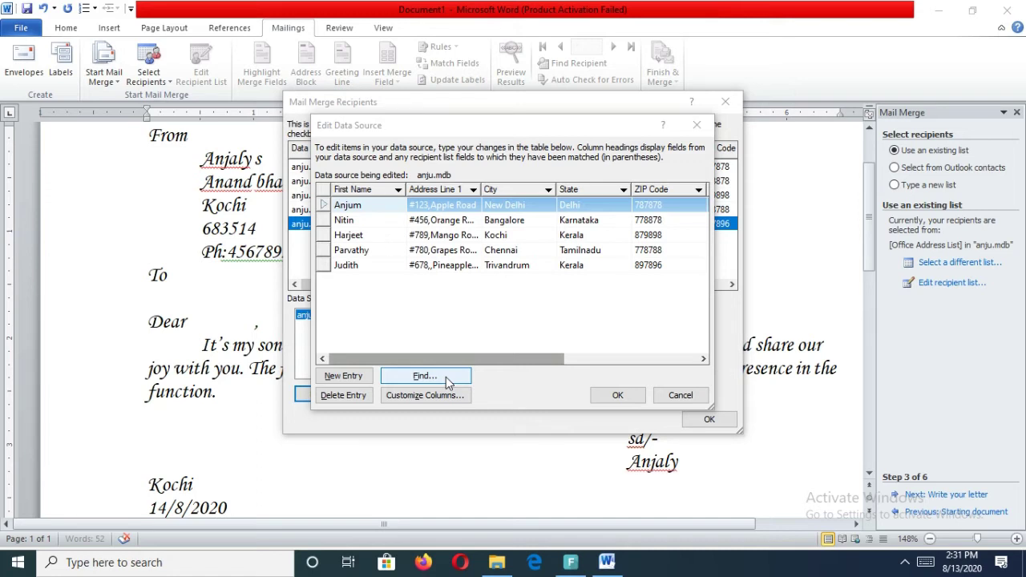
click(618, 396)
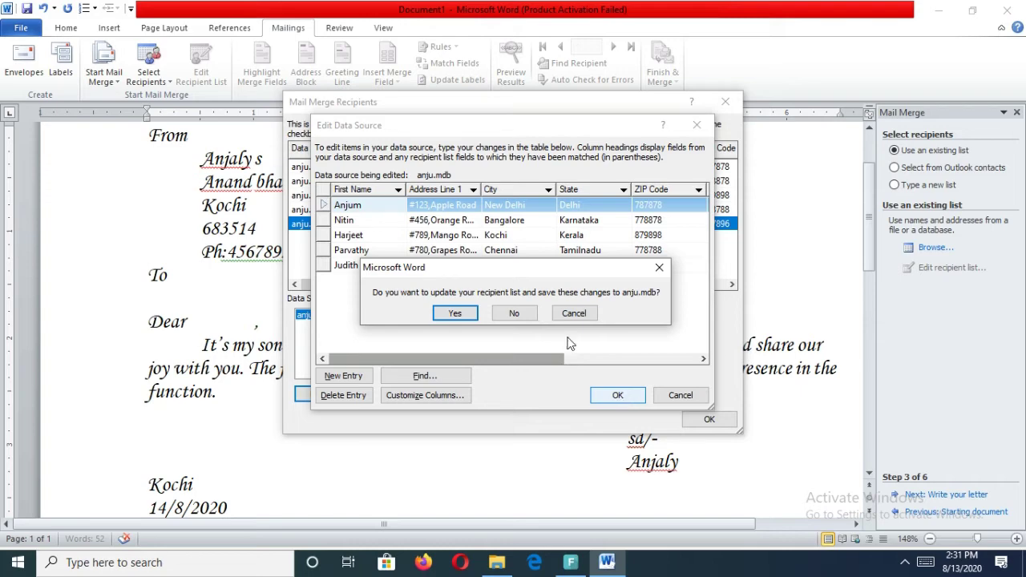
Step: Save the recipient list to anju.mdb and sort recipients by First Name
click(455, 315)
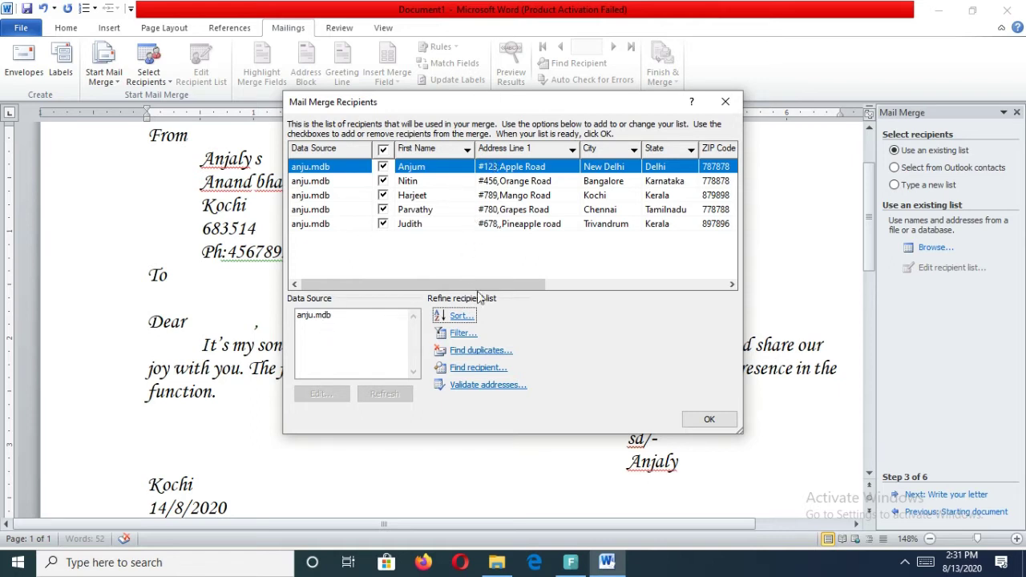
click(313, 317)
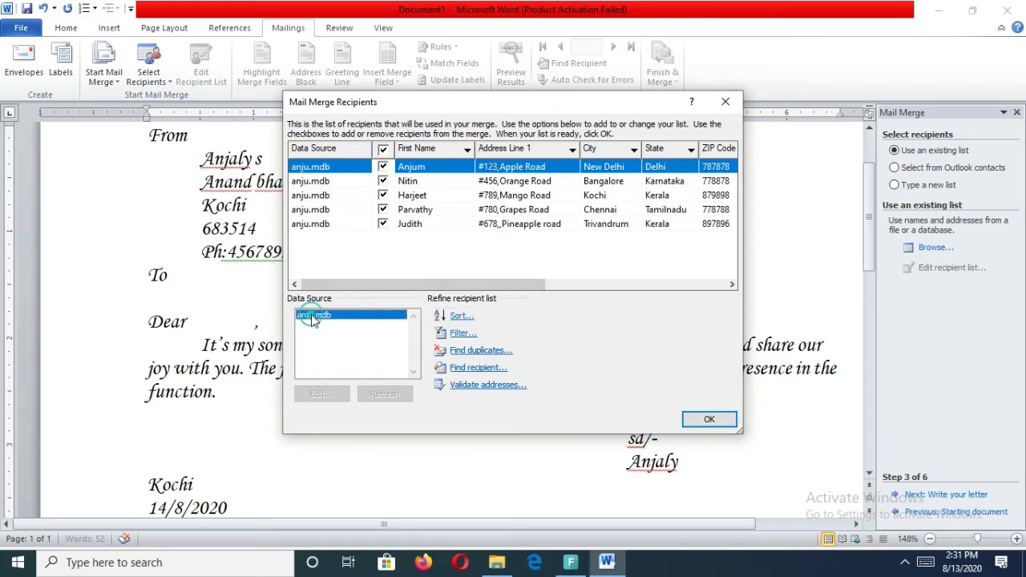
click(455, 319)
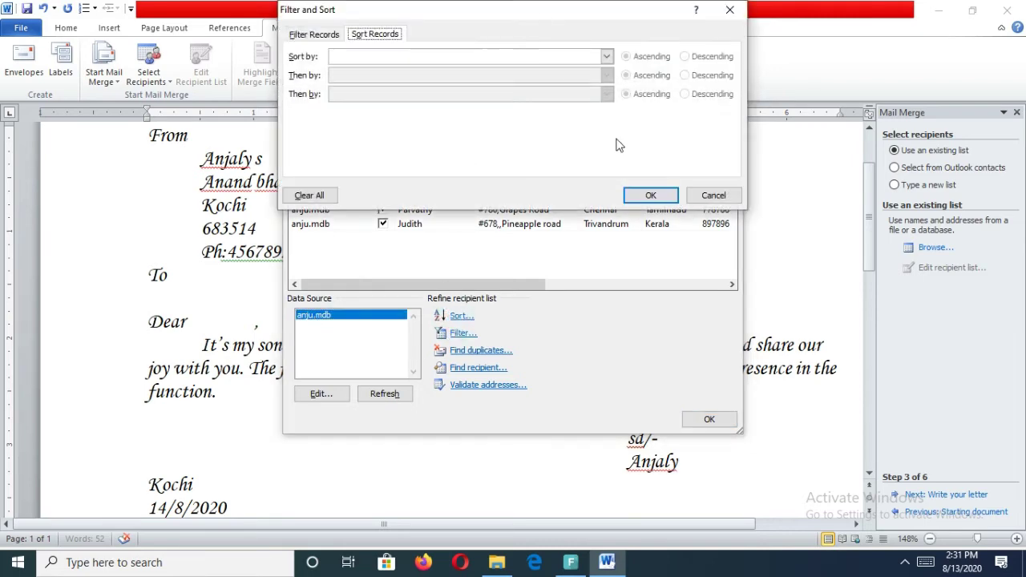
click(607, 56)
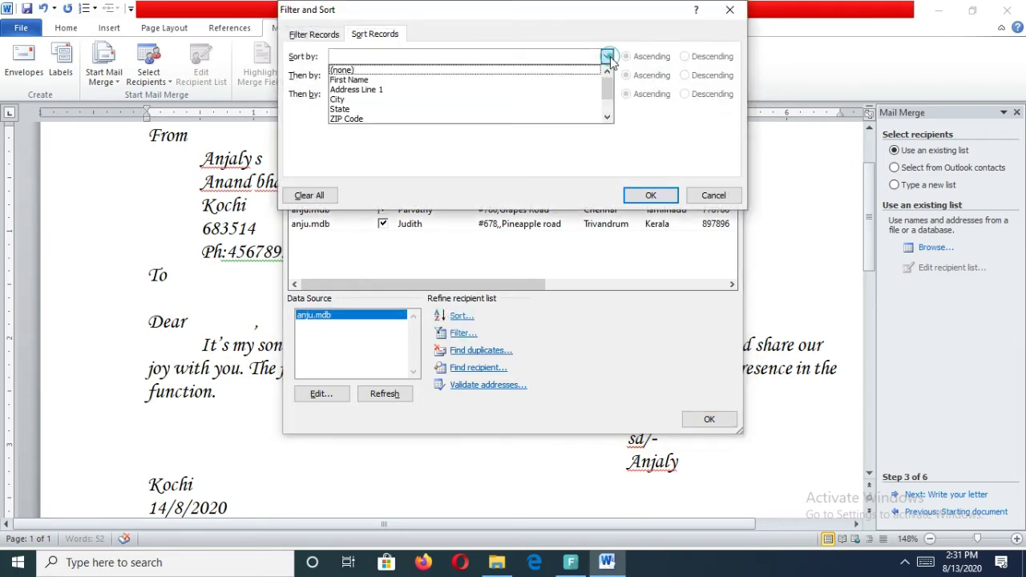
click(477, 80)
click(654, 198)
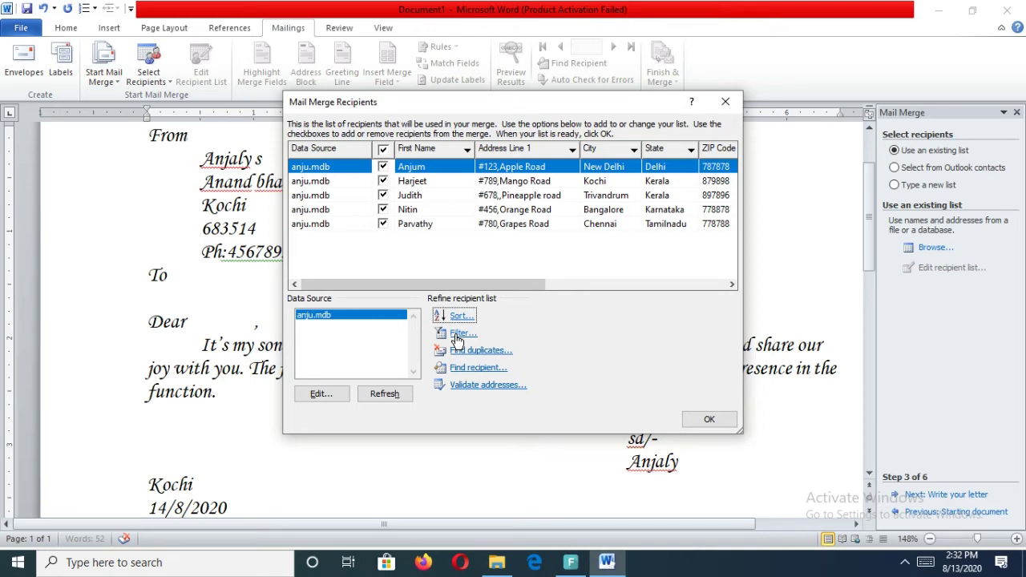
Step: Open the Filter and Edit recipient dialogs and close both without changes
click(457, 337)
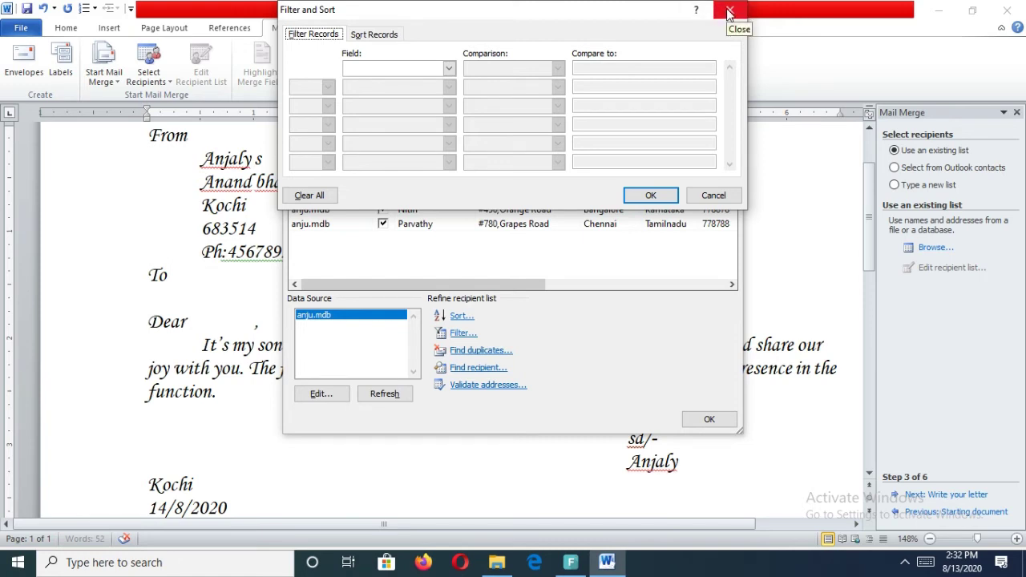
click(727, 12)
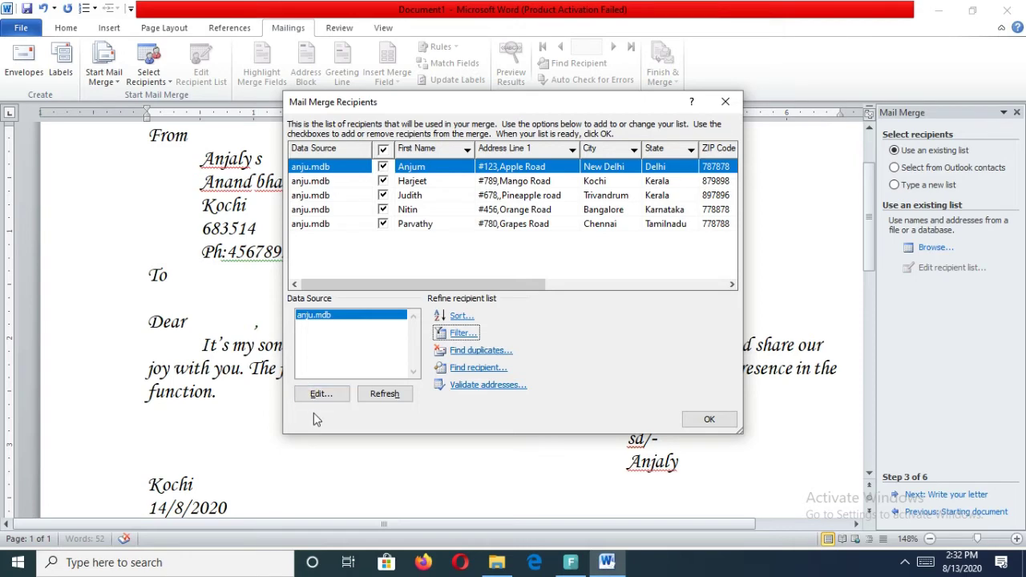
click(322, 395)
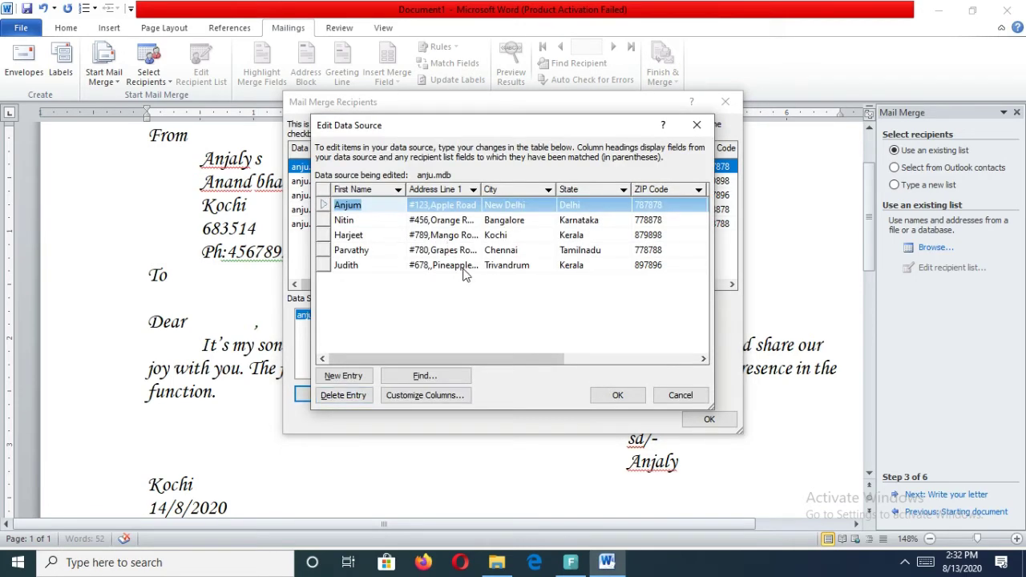
click(703, 395)
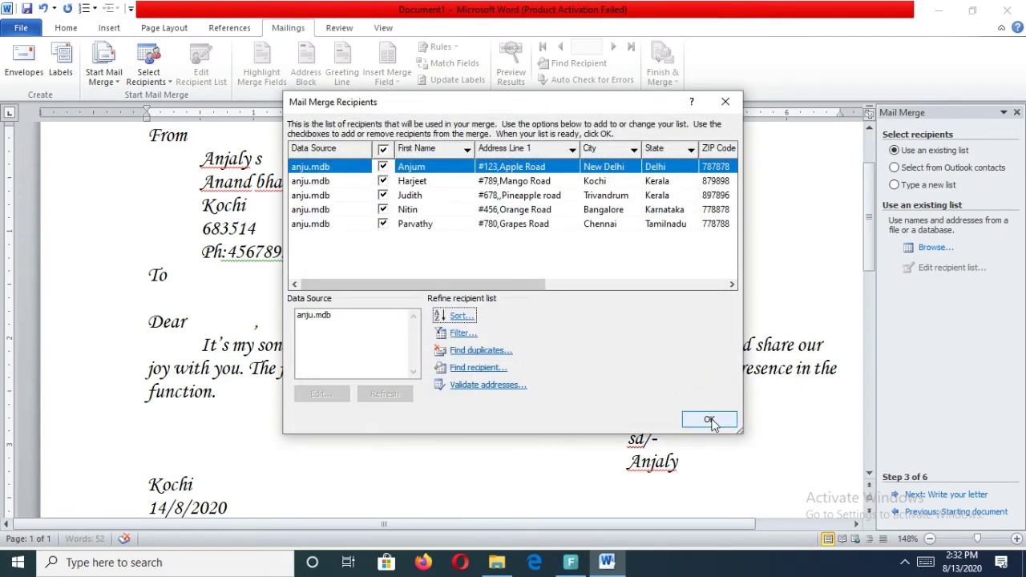
Step: Accept the Mail Merge Recipients list and add a tab-indented new line below To
click(710, 422)
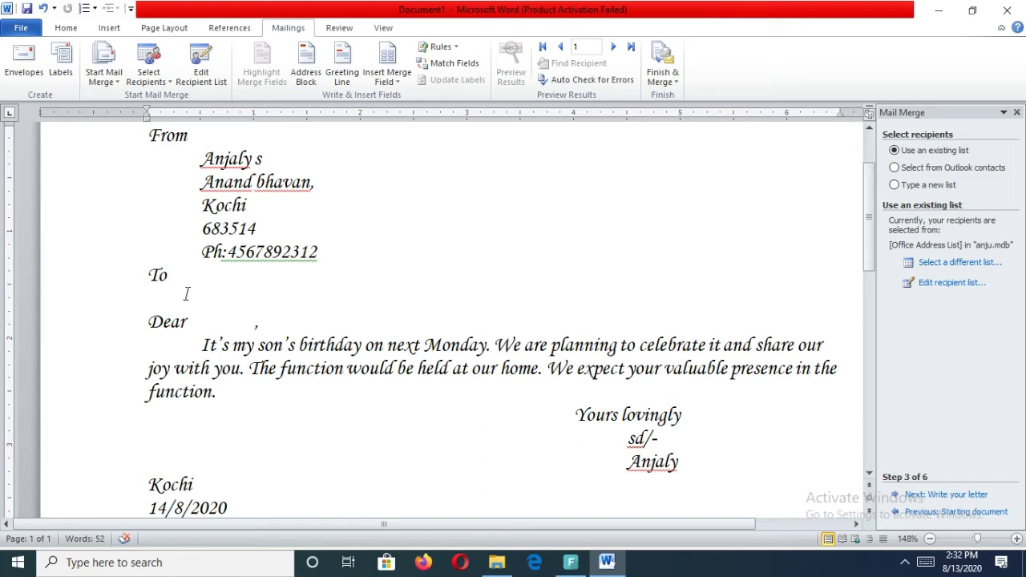
key(Return)
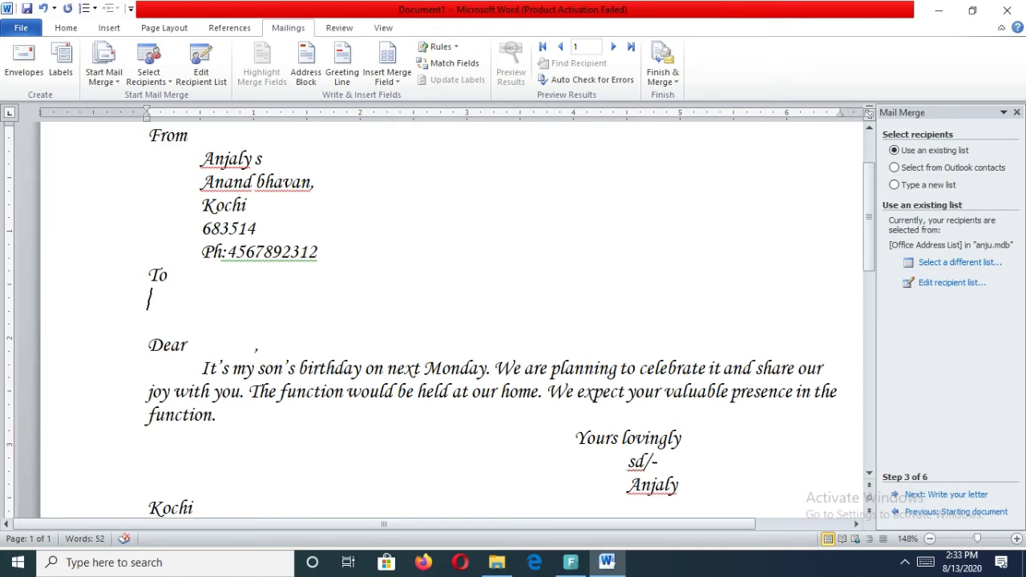
key(Tab)
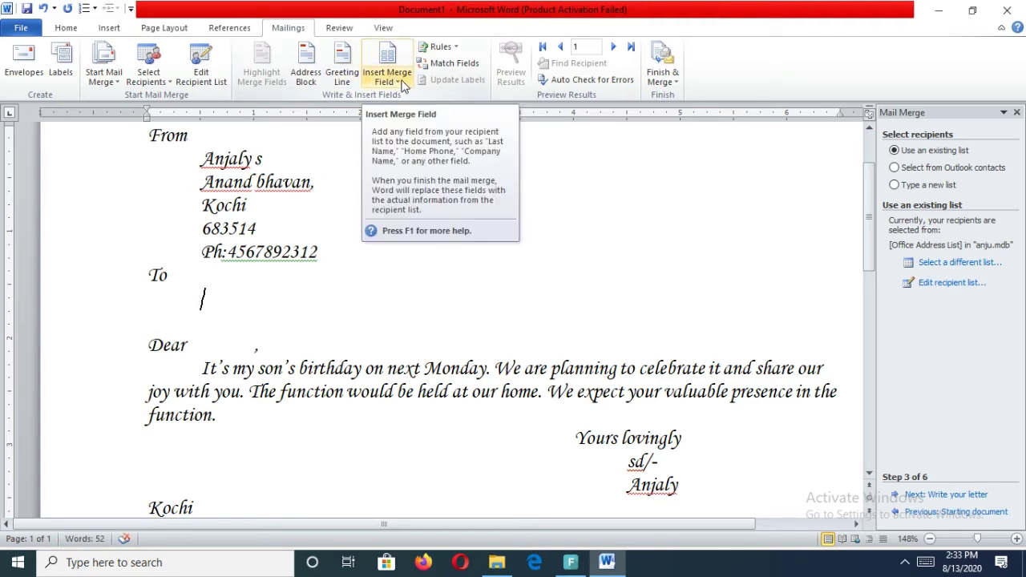
Step: Insert the First_Name, Address_Line_1 and City merge fields on separate lines under To
click(403, 84)
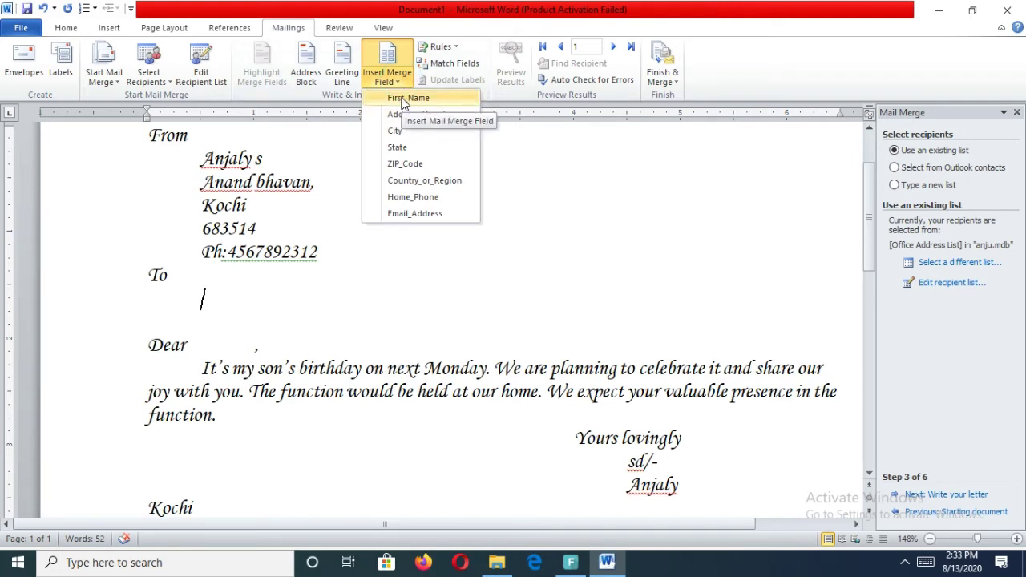
click(403, 99)
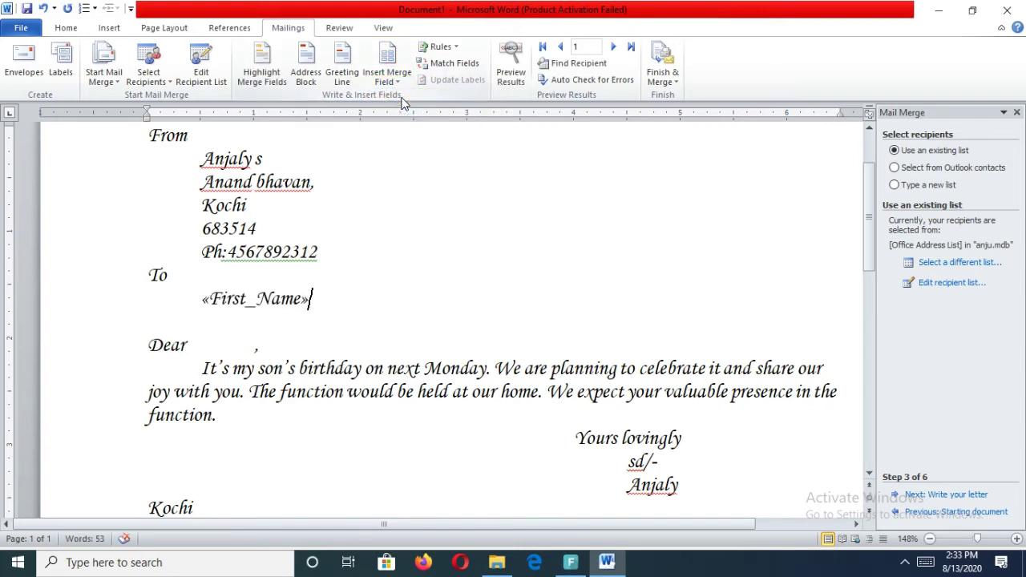
key(Return)
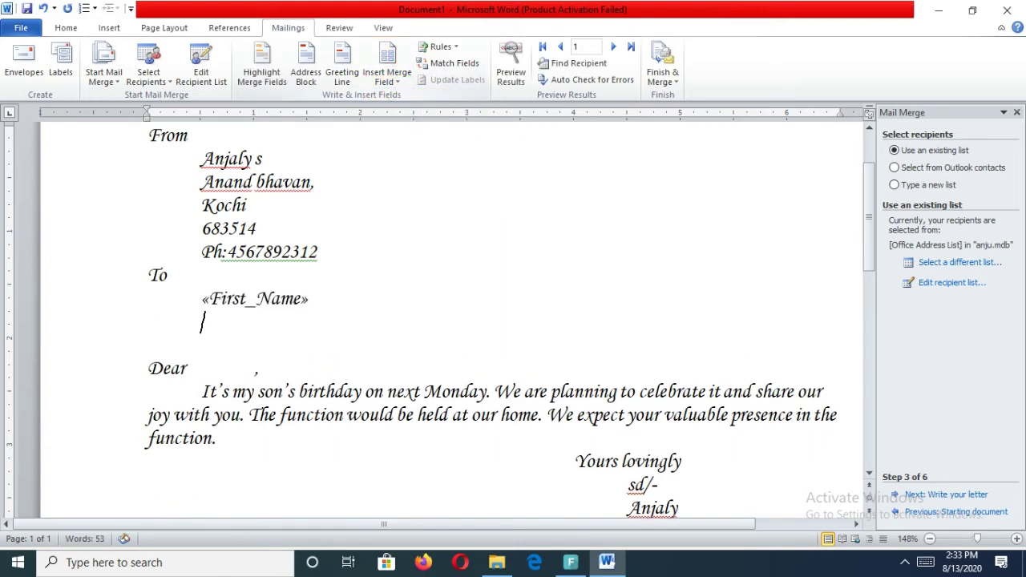
click(401, 85)
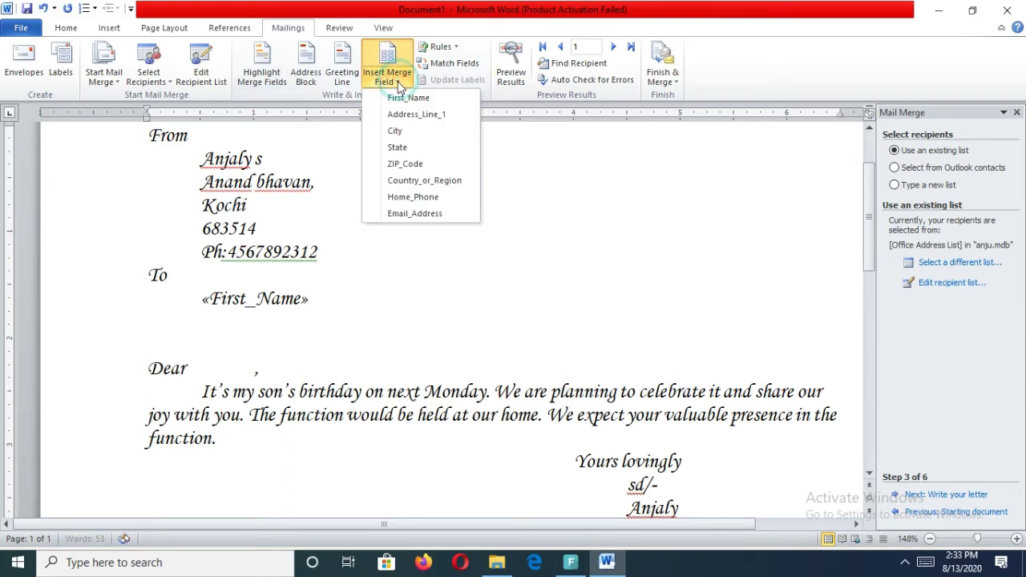
click(395, 117)
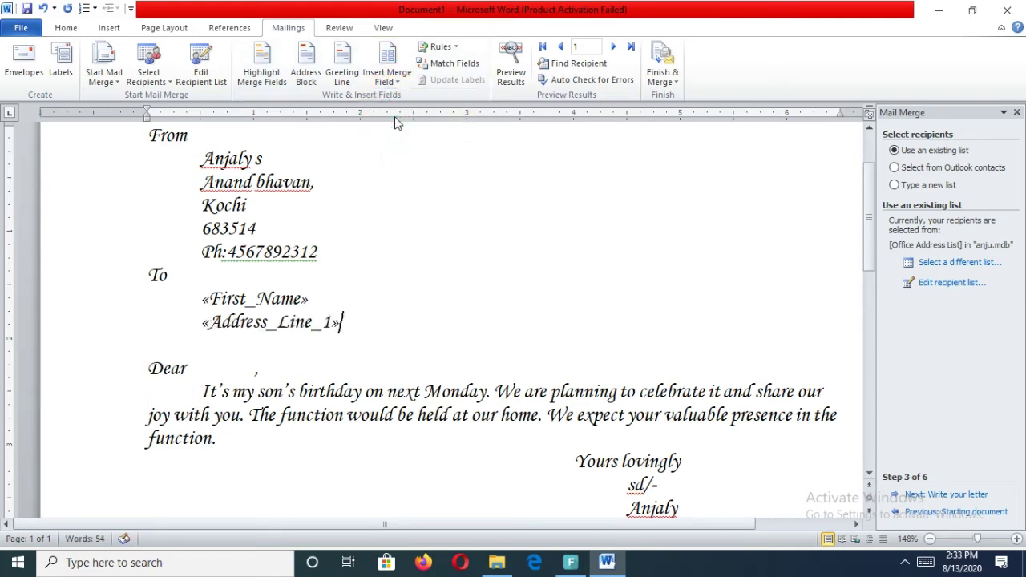
key(Return)
key(Tab)
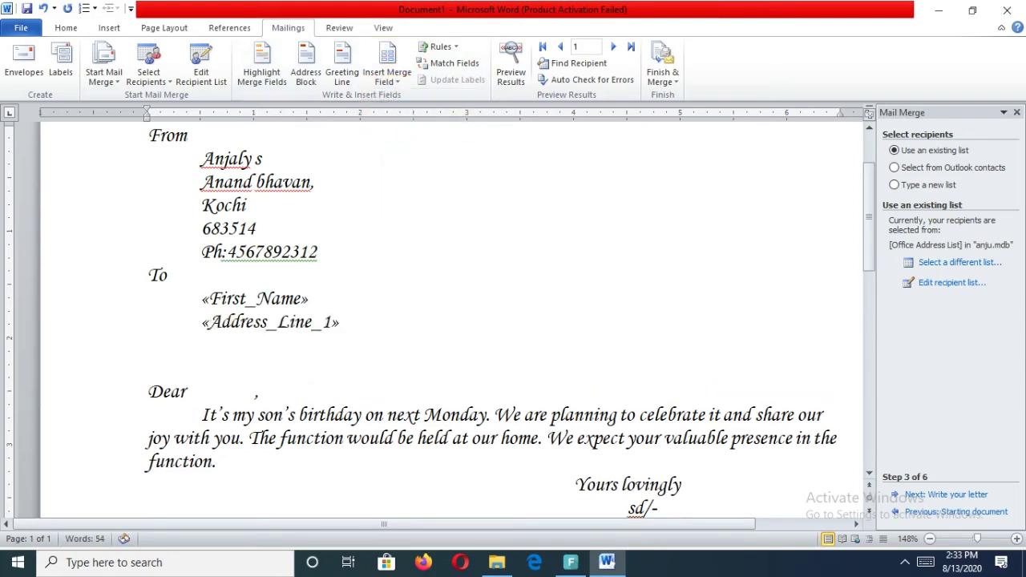
click(390, 88)
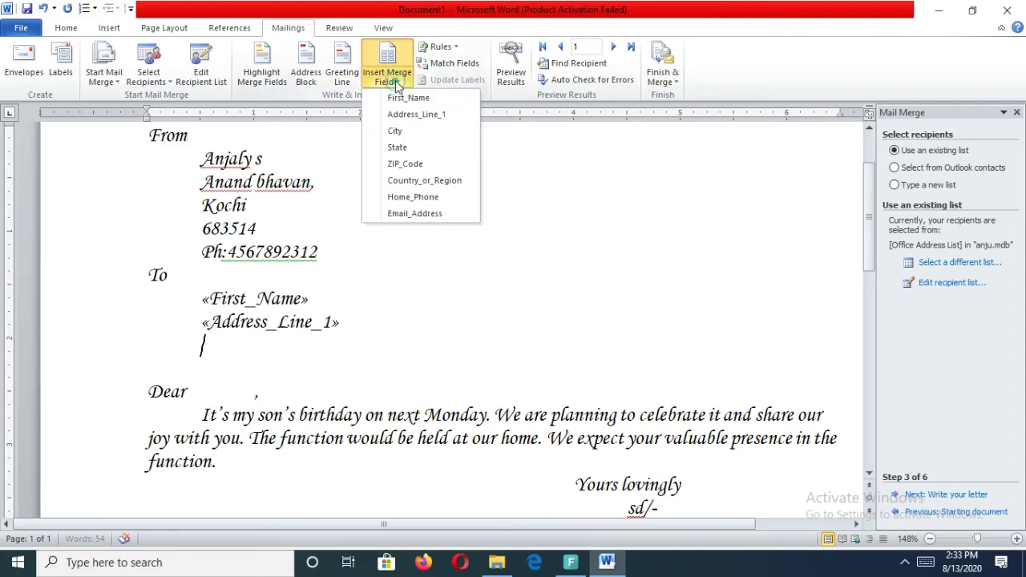
click(389, 132)
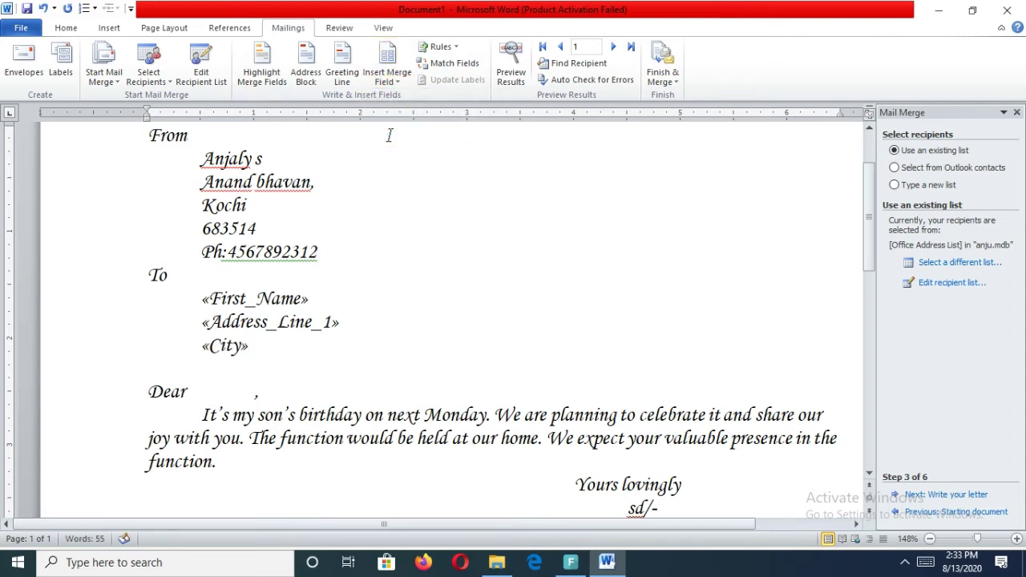
key(Return)
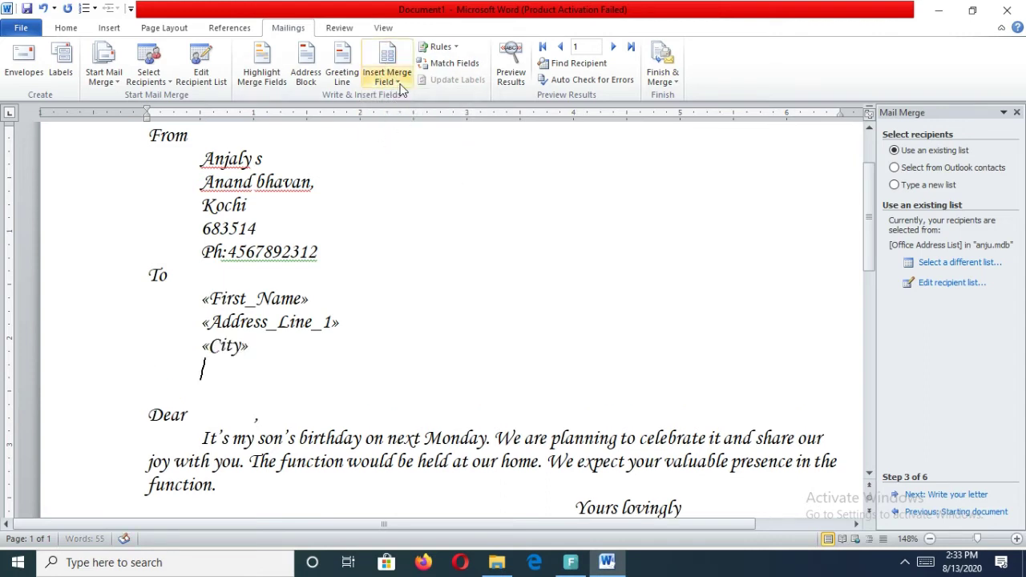
Step: Add the State, ZIP_Code and Country_or_Region merge fields, each on its own indented line
click(387, 80)
click(393, 152)
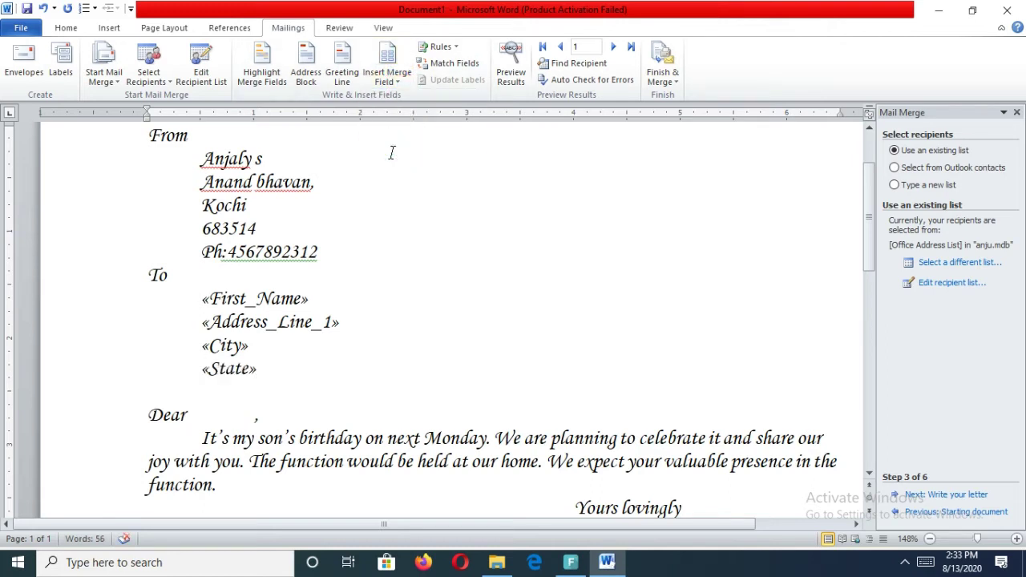
key(Return)
key(Tab)
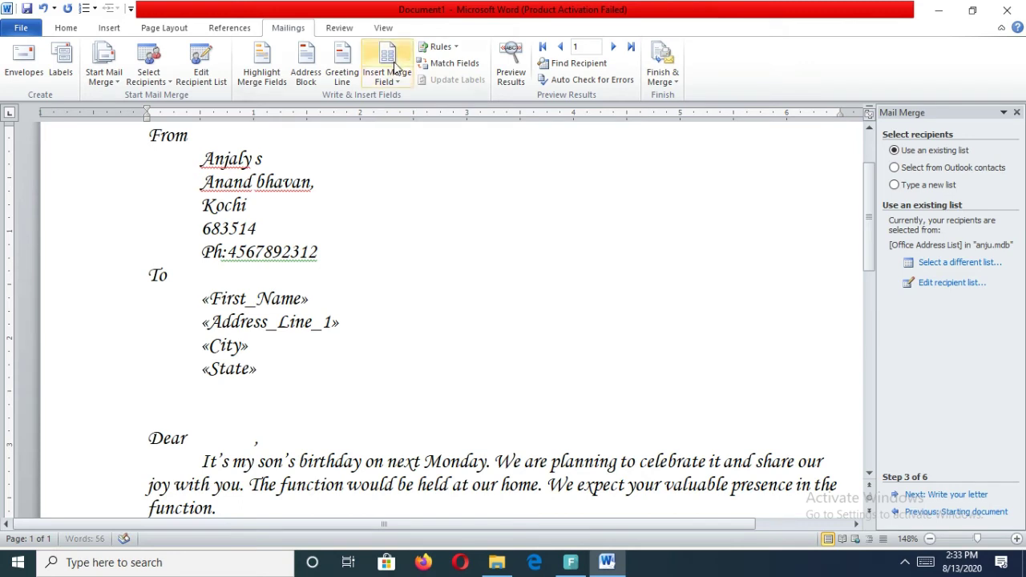
click(391, 78)
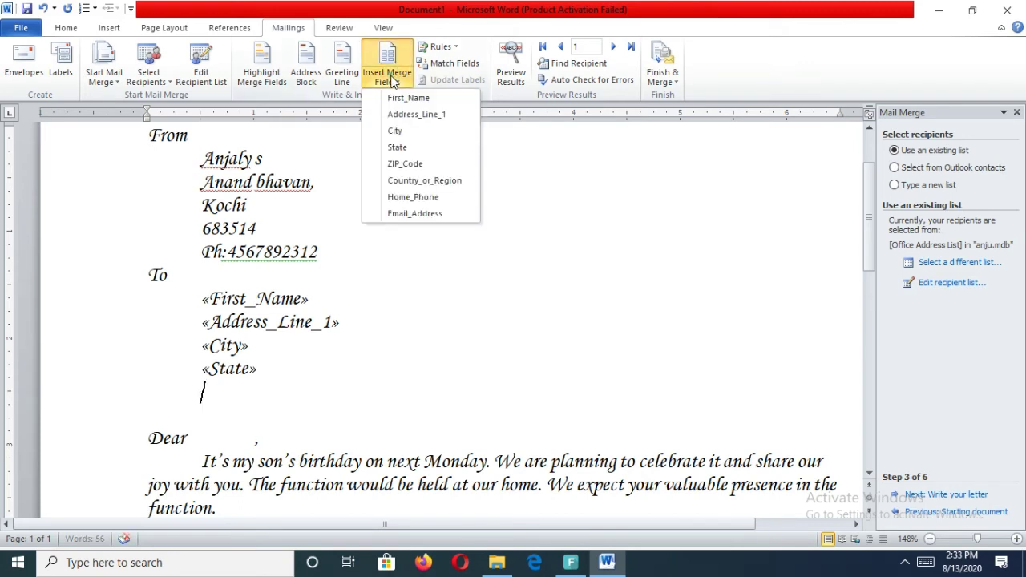
click(394, 164)
key(Return)
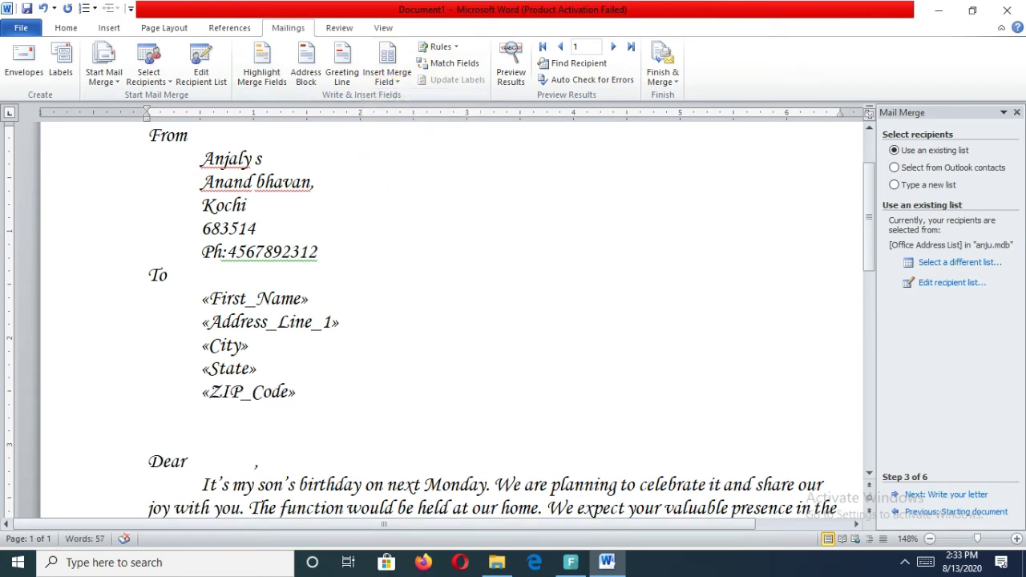
click(394, 80)
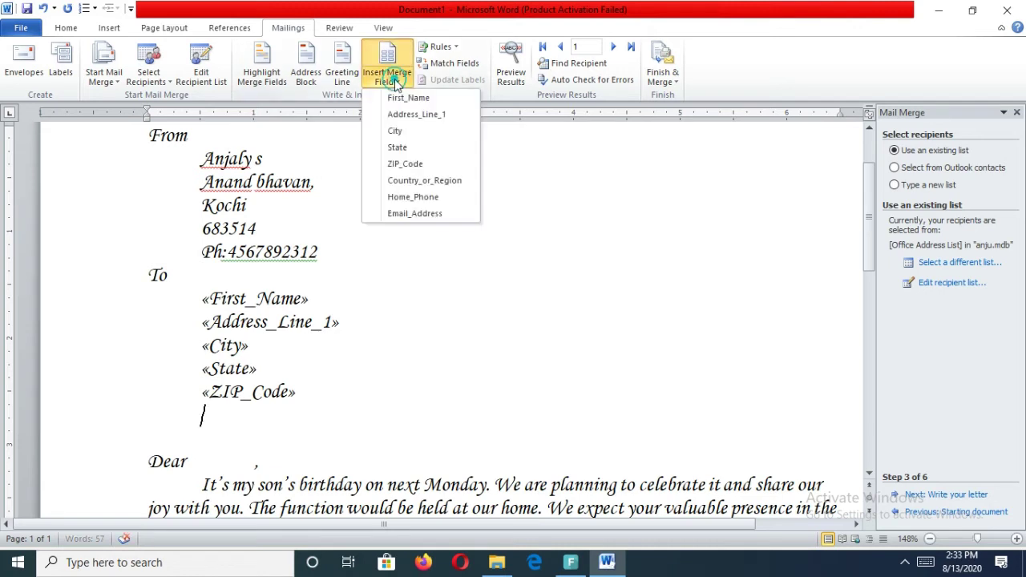
click(401, 180)
key(Return)
key(BackSpace)
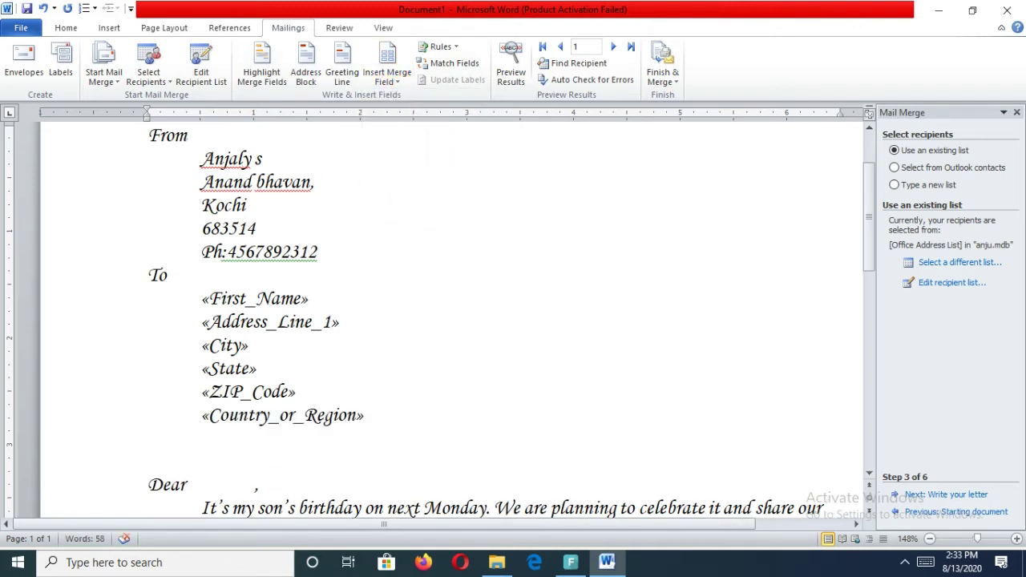
key(Tab)
Step: Remove a duplicate Country_or_Region field, then insert the Home_Phone and Email_Address merge fields
click(394, 80)
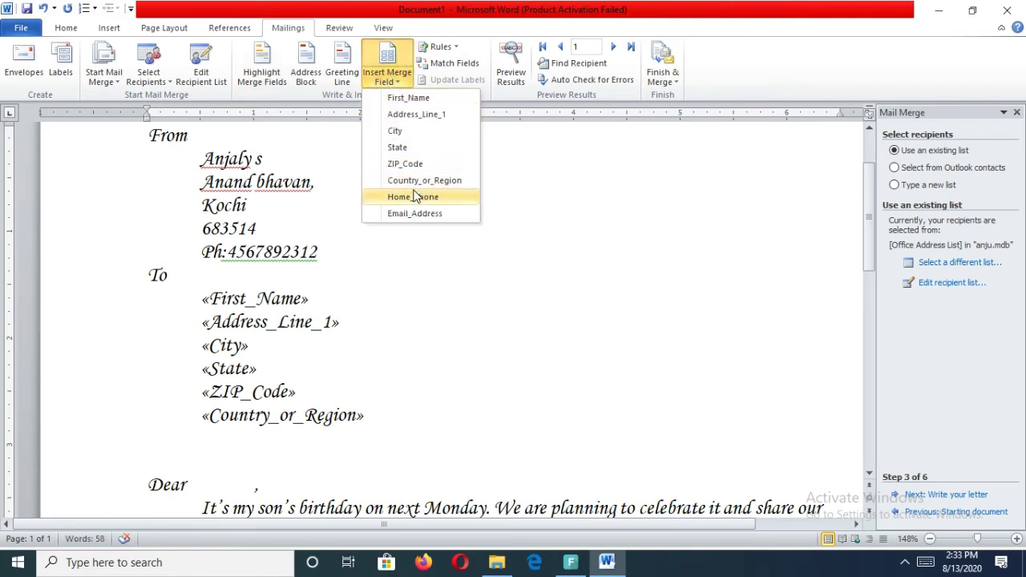
click(382, 182)
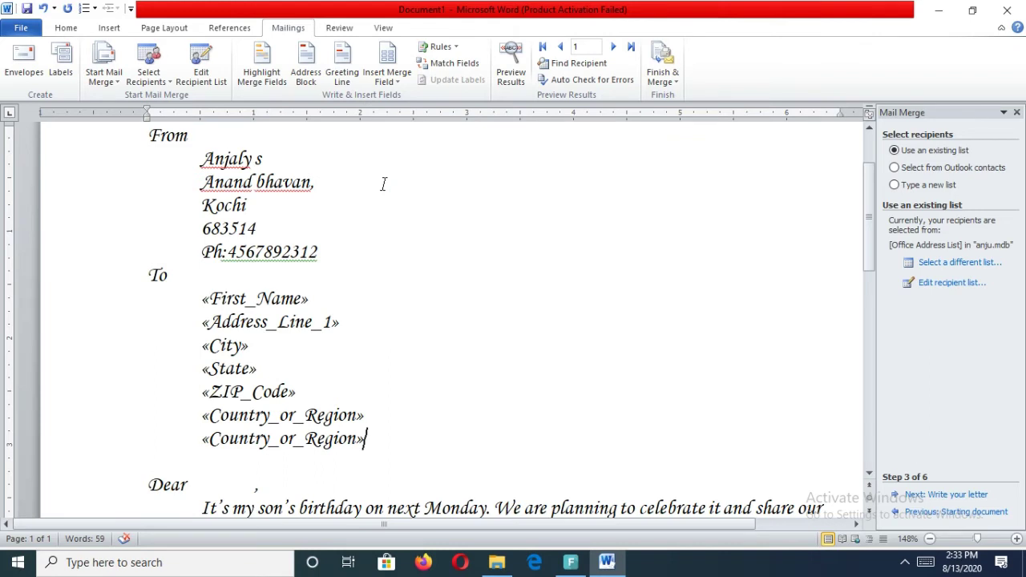
key(shift+Home)
key(BackSpace)
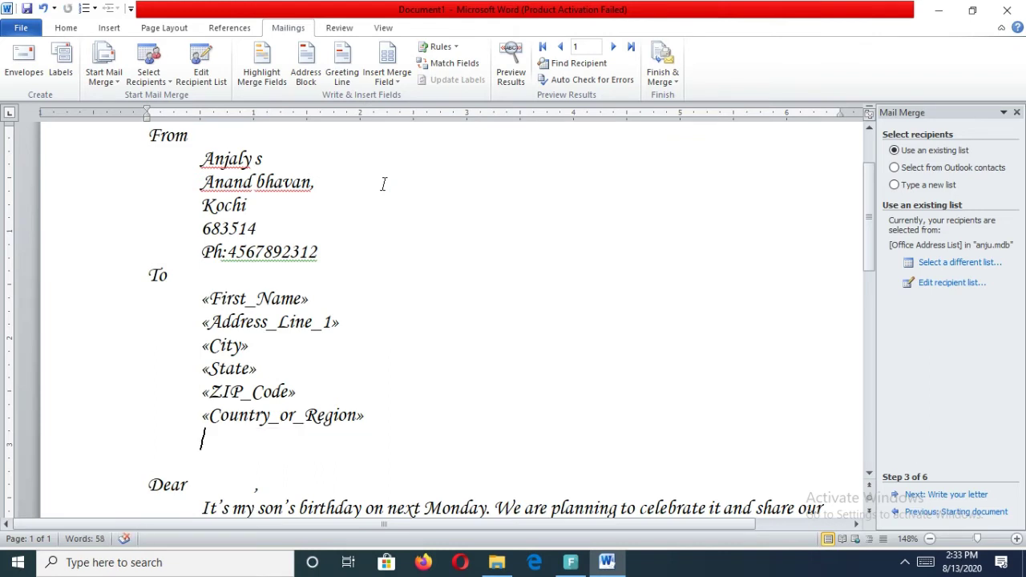
key(Tab)
click(386, 80)
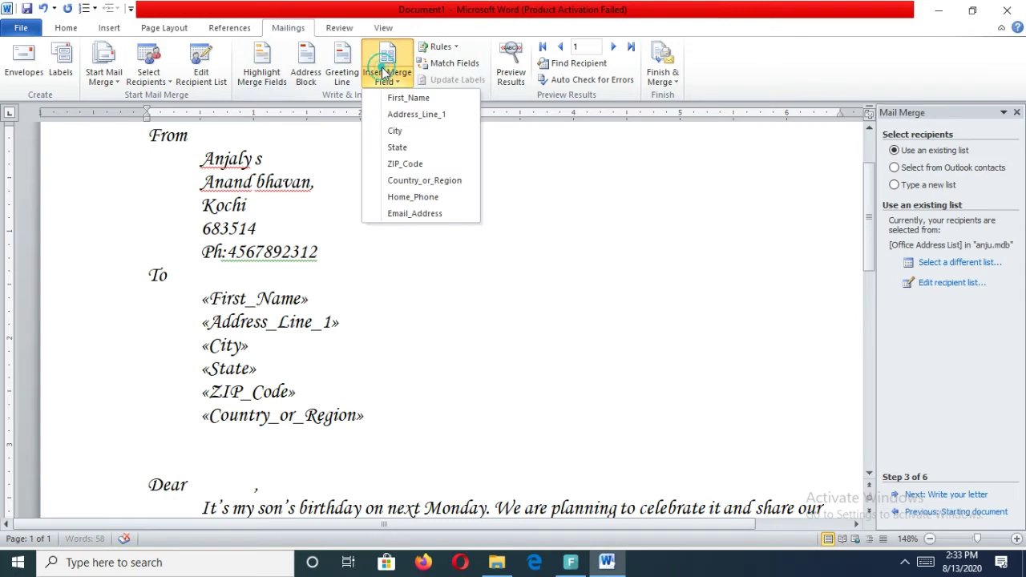
click(399, 197)
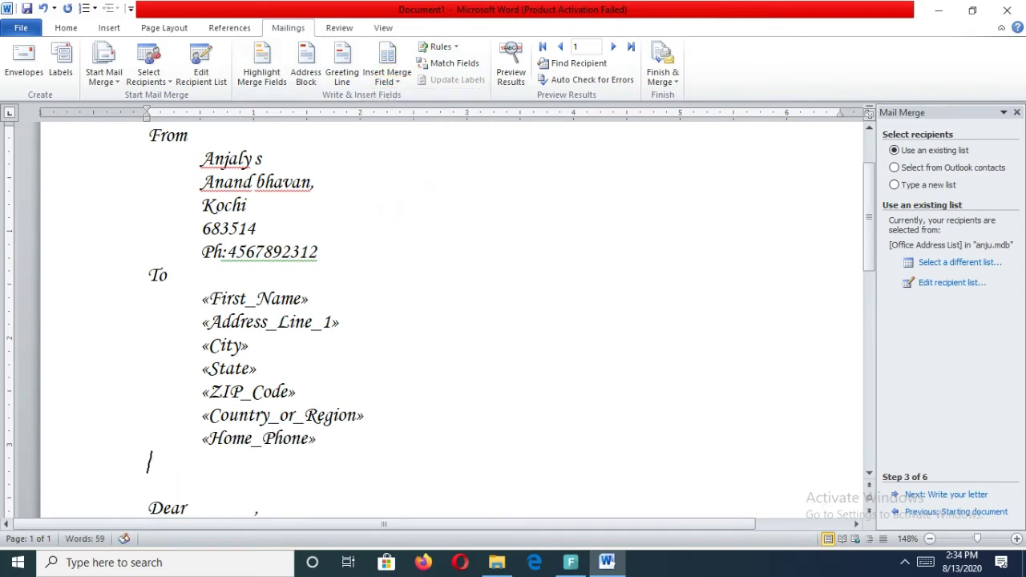
click(387, 77)
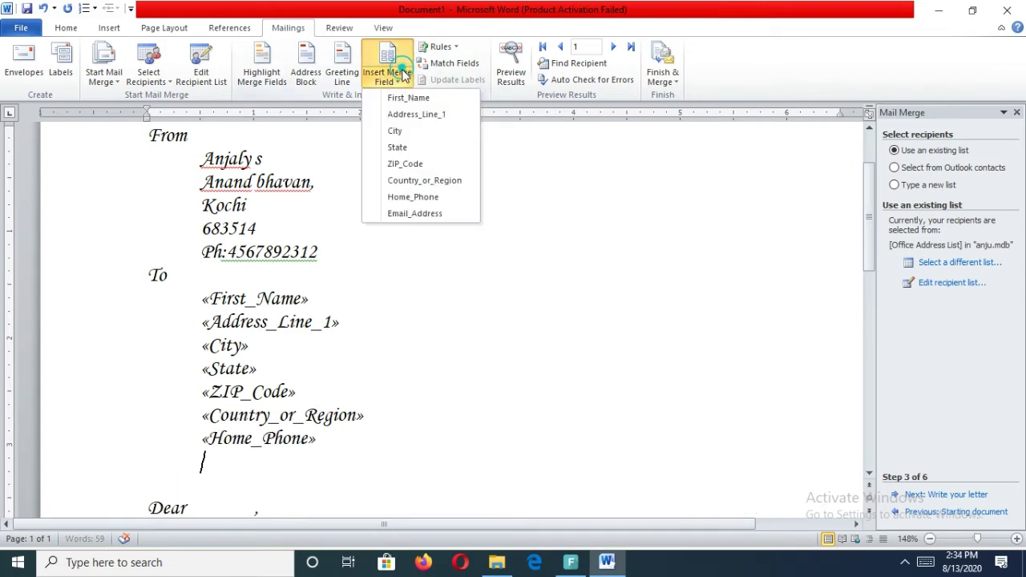
click(397, 213)
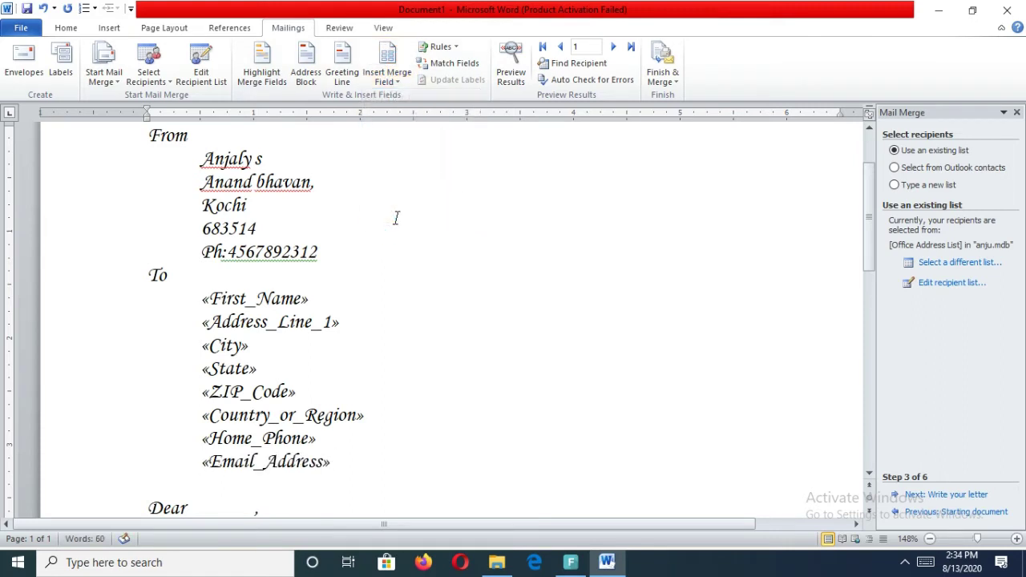
click(216, 508)
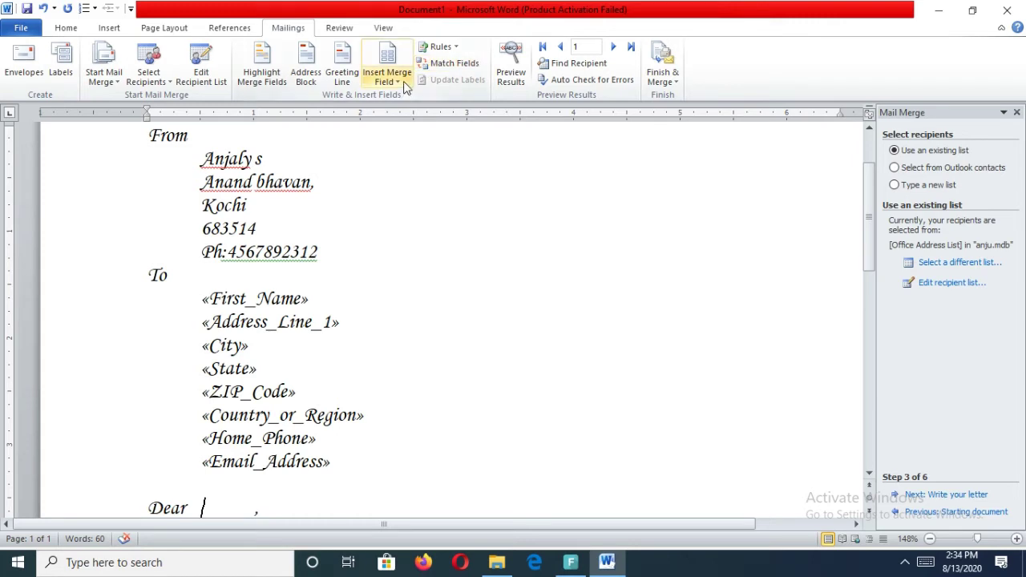
Step: Insert the First_Name merge field after 'Dear', followed by a comma
click(398, 80)
click(408, 97)
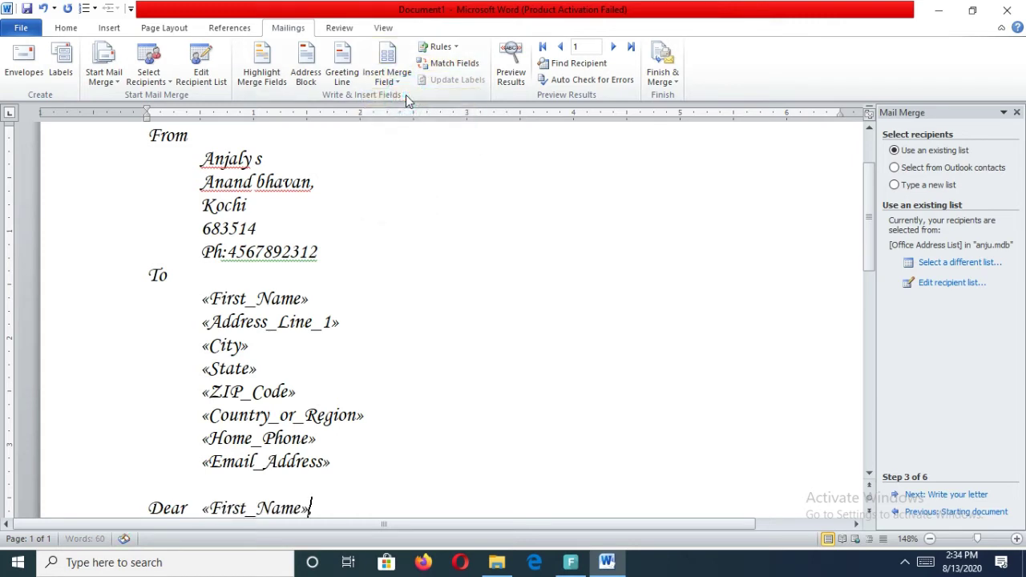
text(,)
click(869, 475)
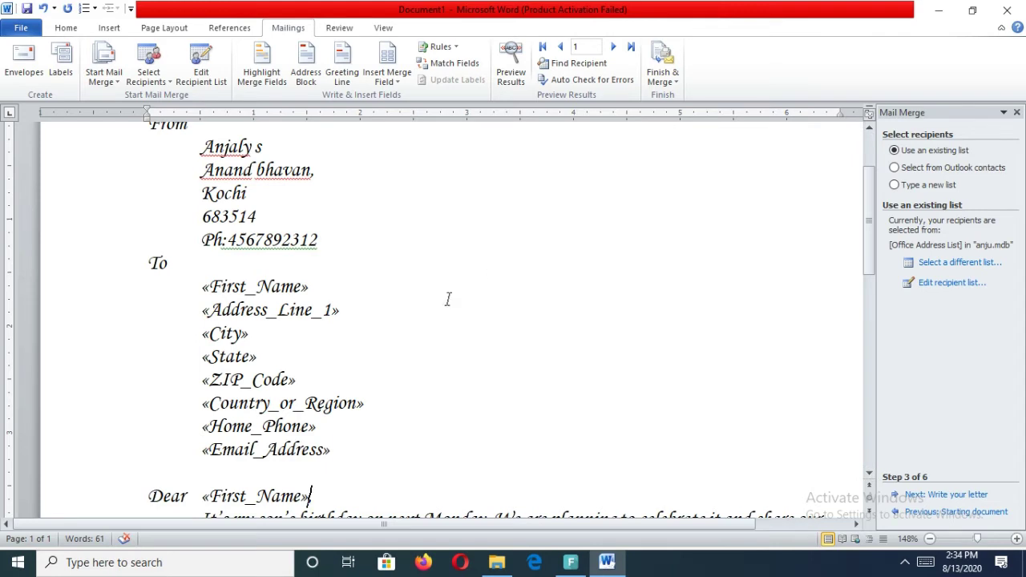
Step: Preview the second and third recipient records, then return to the first
click(612, 48)
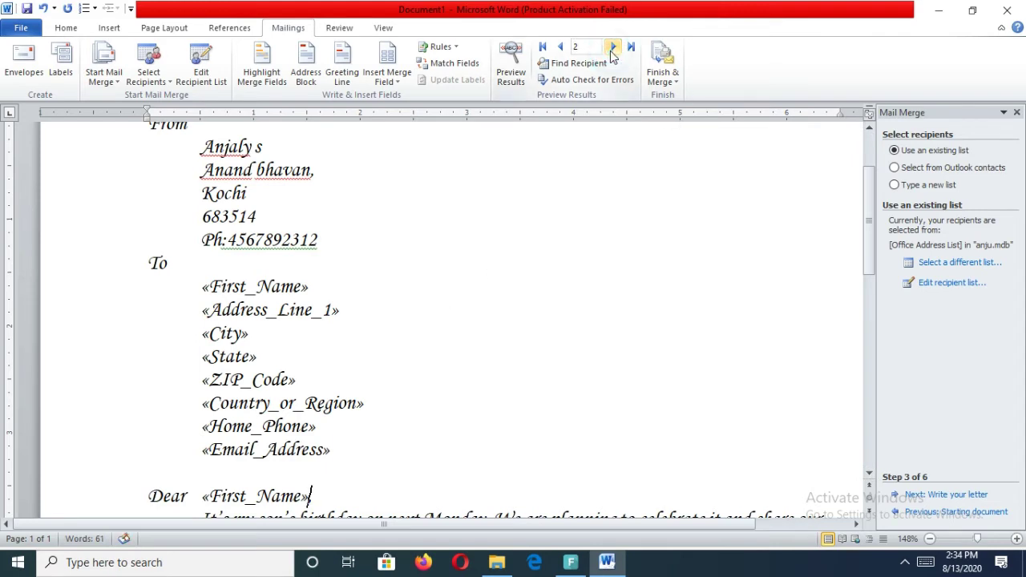
click(612, 48)
click(561, 48)
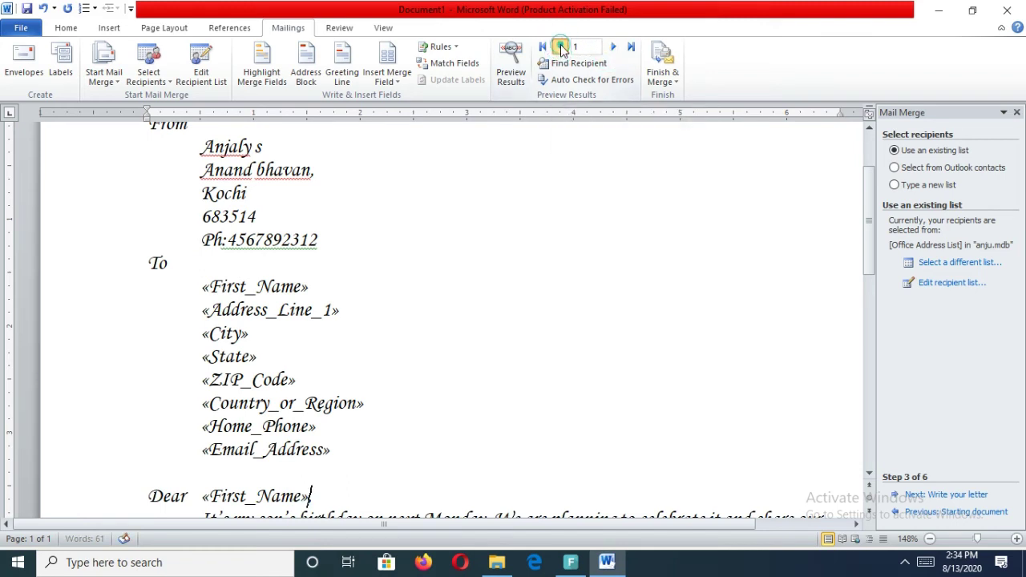
click(561, 48)
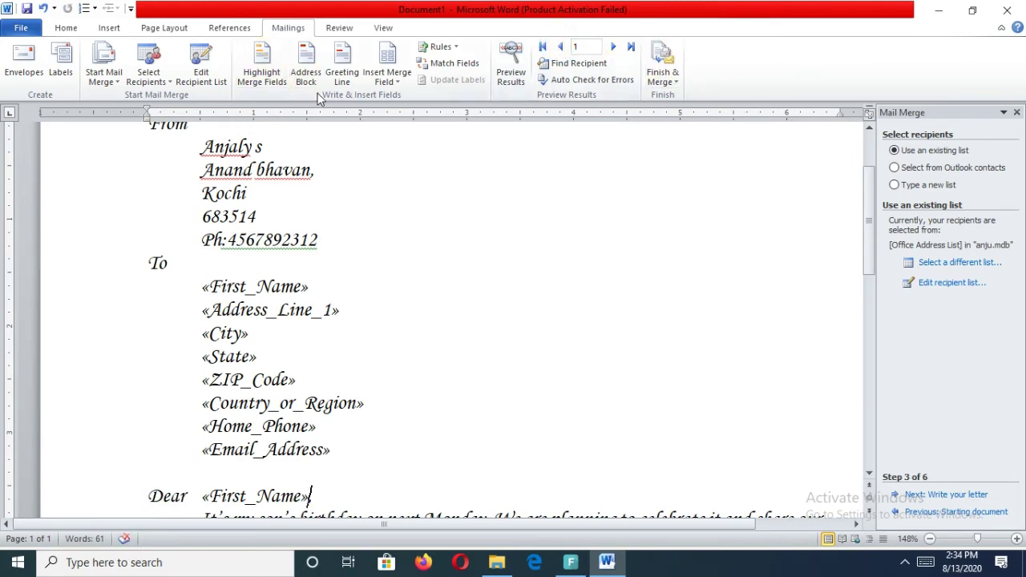
click(336, 70)
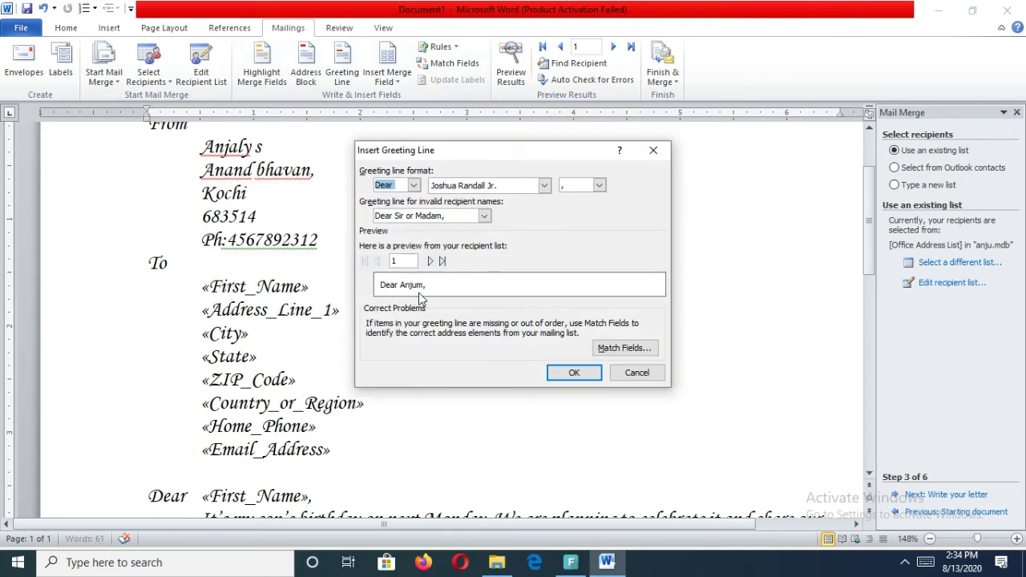
click(414, 186)
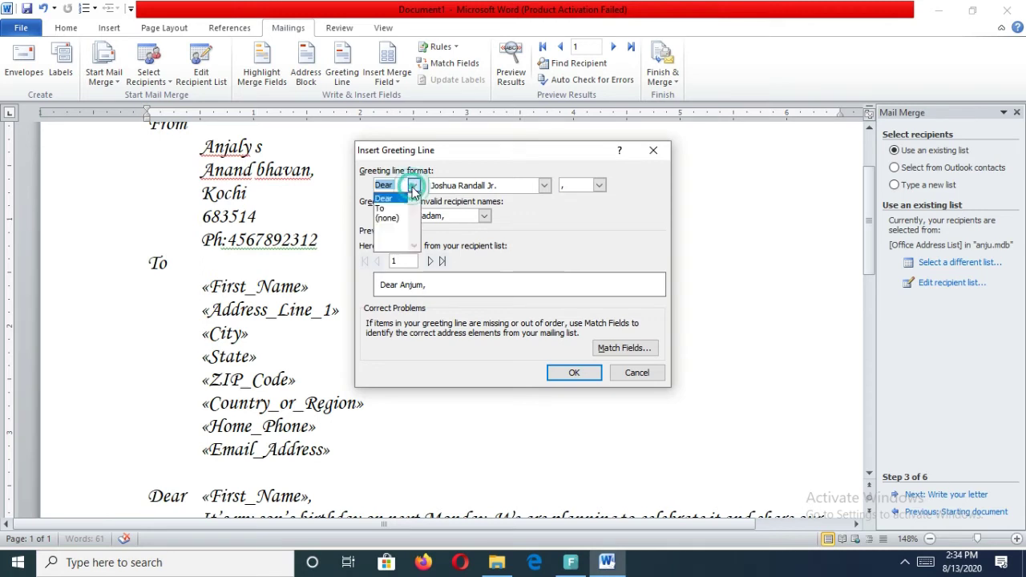
click(655, 154)
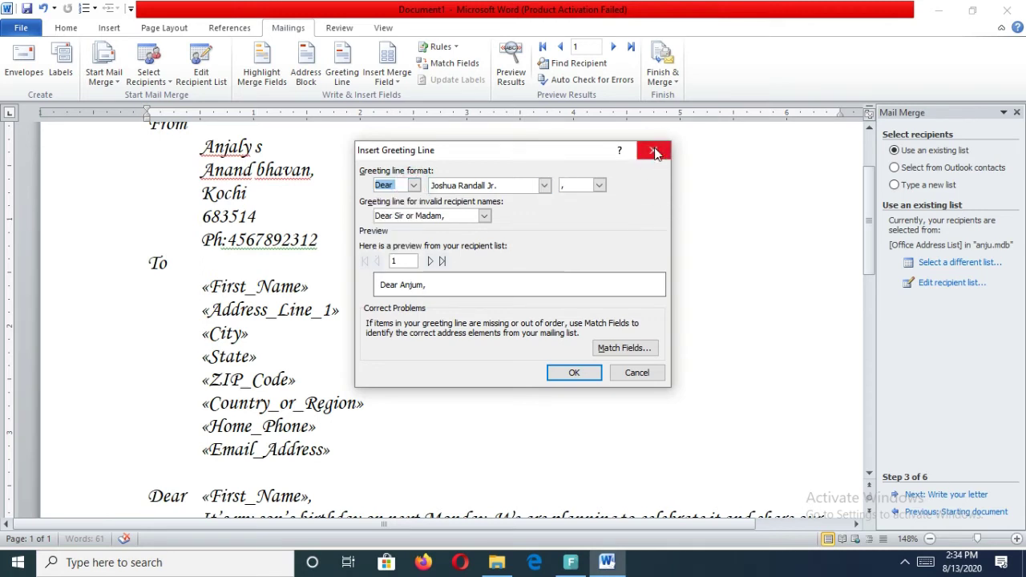
click(654, 153)
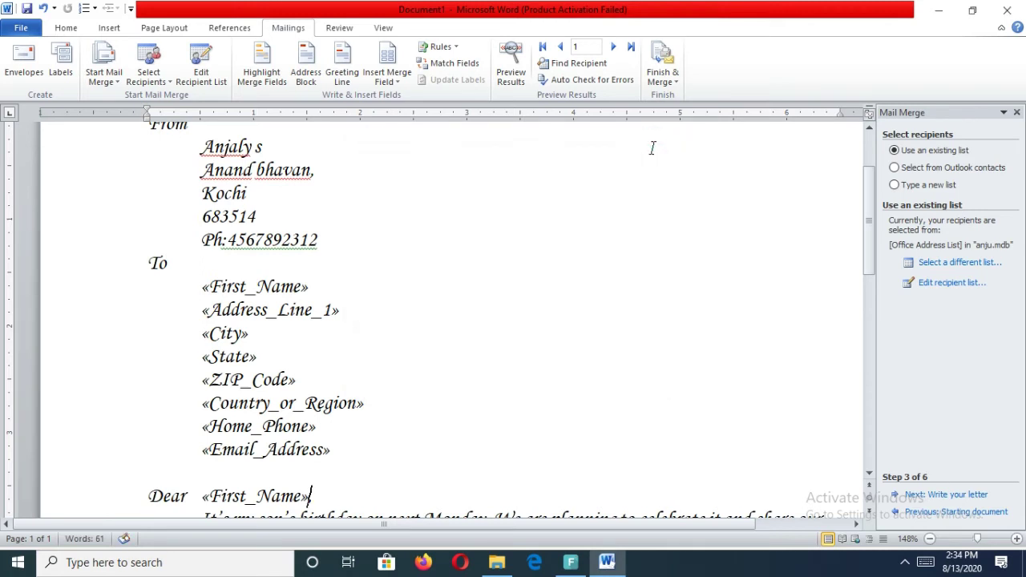
Step: Finish the merge with Edit Individual Documents, merging all records into a new document
click(669, 76)
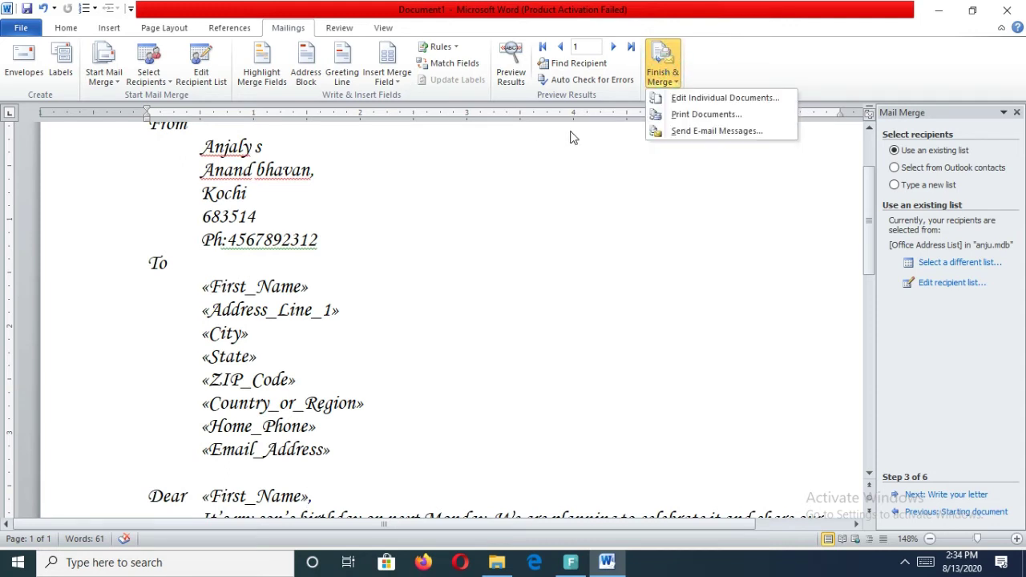
click(699, 100)
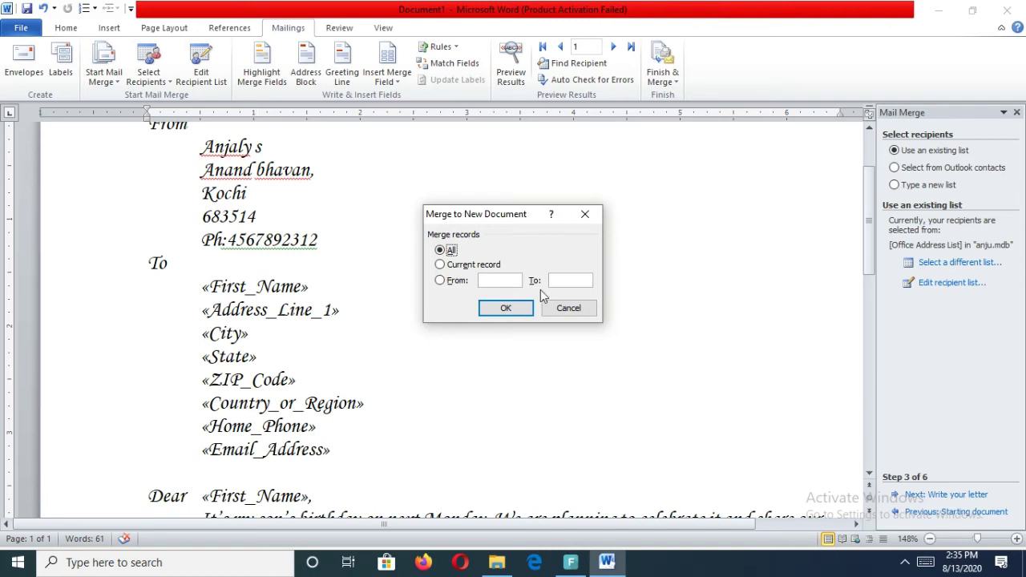
click(504, 310)
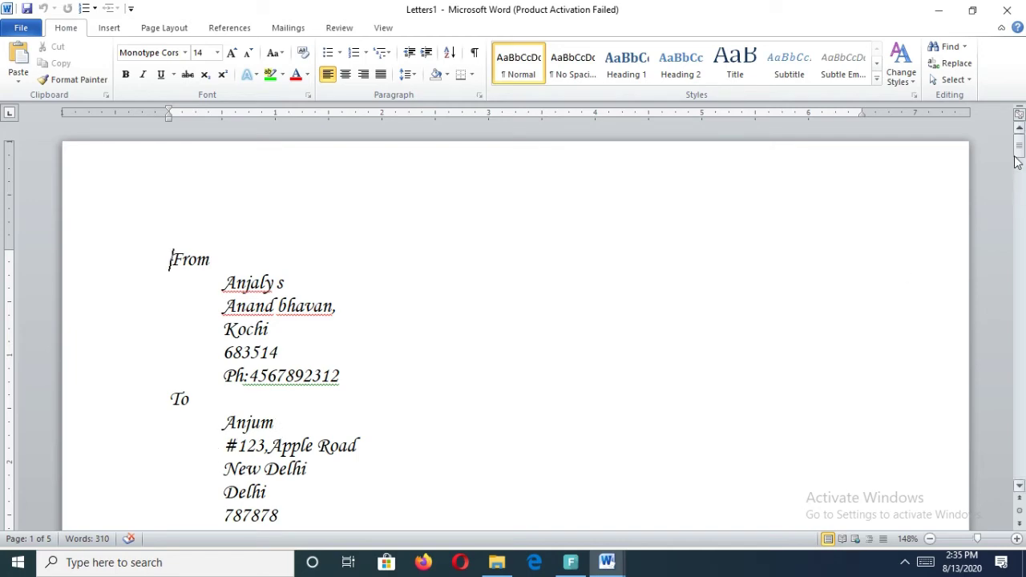
mouse_move(1020, 154)
mouse_down()
mouse_move(1020, 202)
mouse_move(1022, 165)
mouse_up()
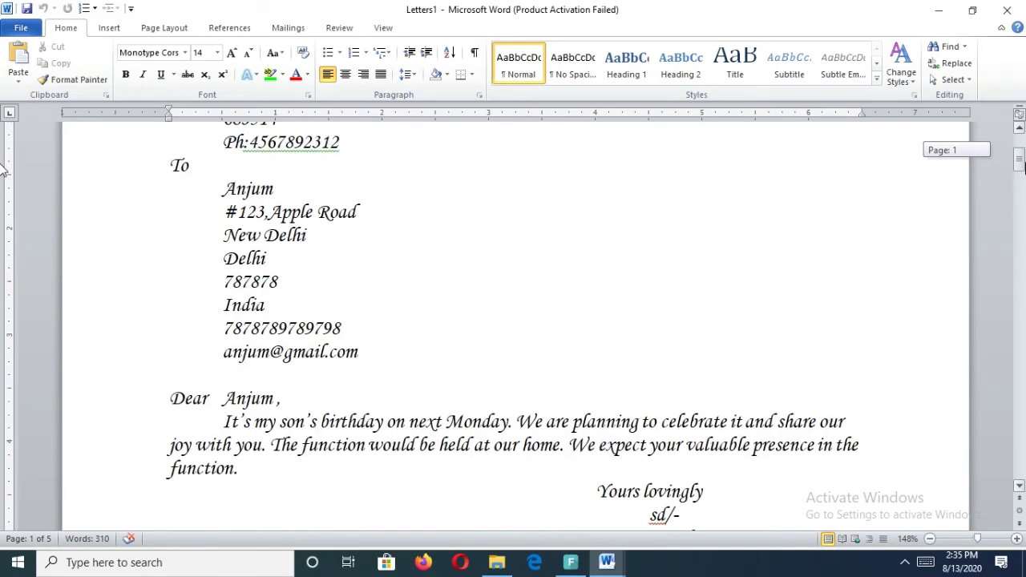
drag(215, 187, 378, 255)
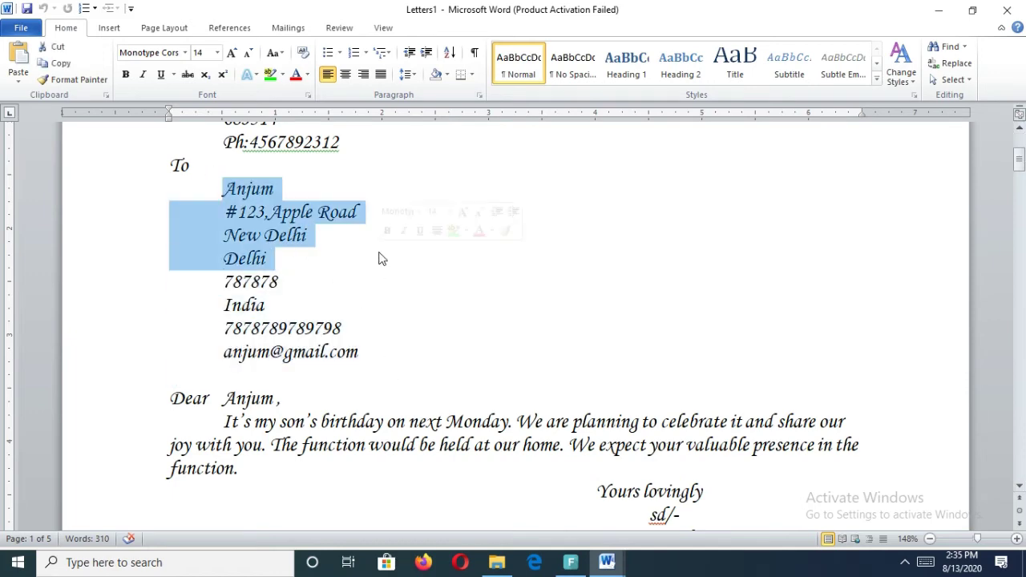
drag(1021, 164, 1021, 210)
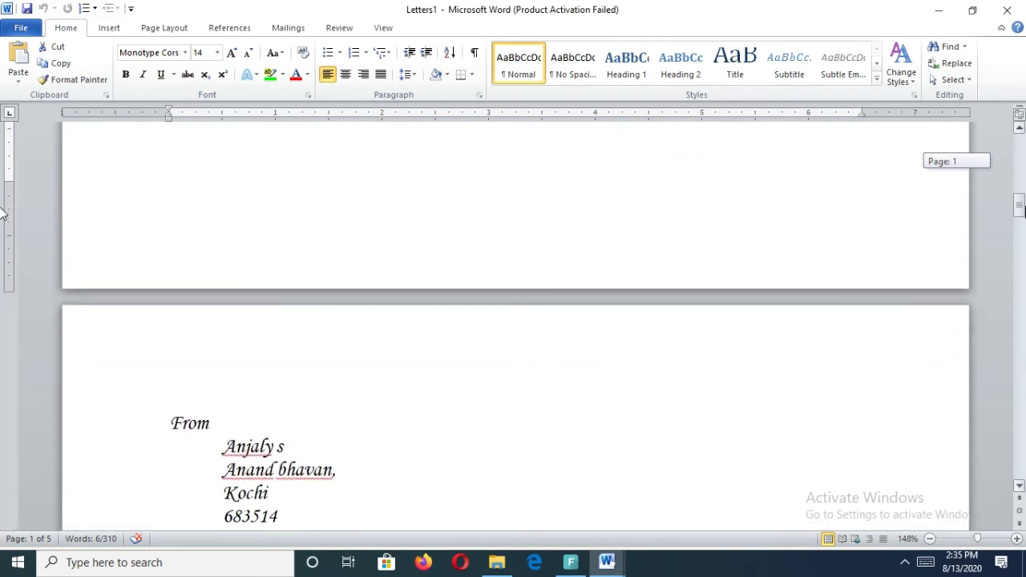
drag(2, 212, 2, 229)
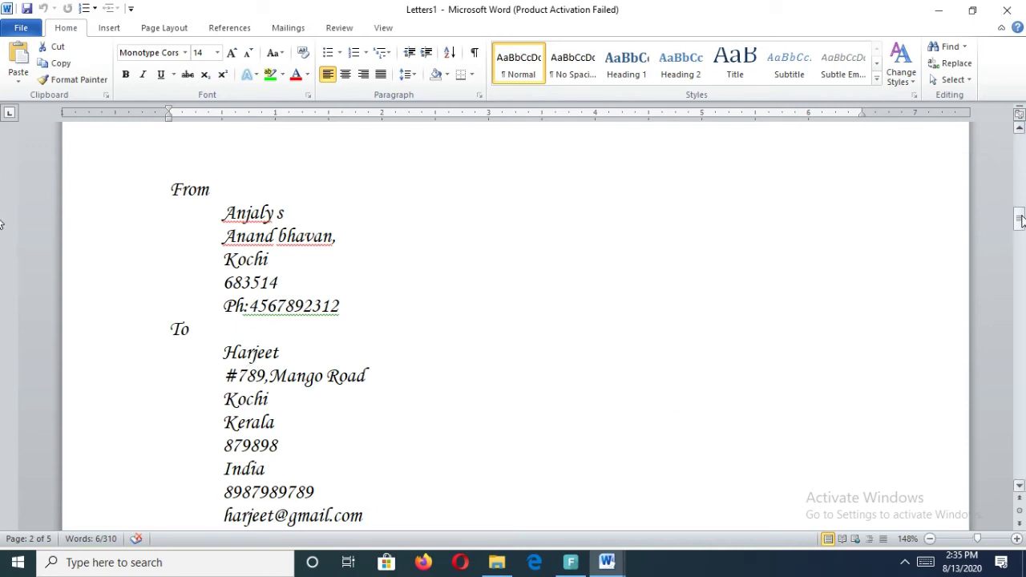
mouse_move(3, 229)
mouse_down()
mouse_move(3, 254)
mouse_move(2, 240)
mouse_up()
drag(1021, 238, 1020, 417)
mouse_move(2, 421)
mouse_down()
mouse_move(2, 441)
mouse_move(1010, 376)
mouse_move(962, 99)
mouse_move(1017, 282)
mouse_move(1012, 212)
mouse_up()
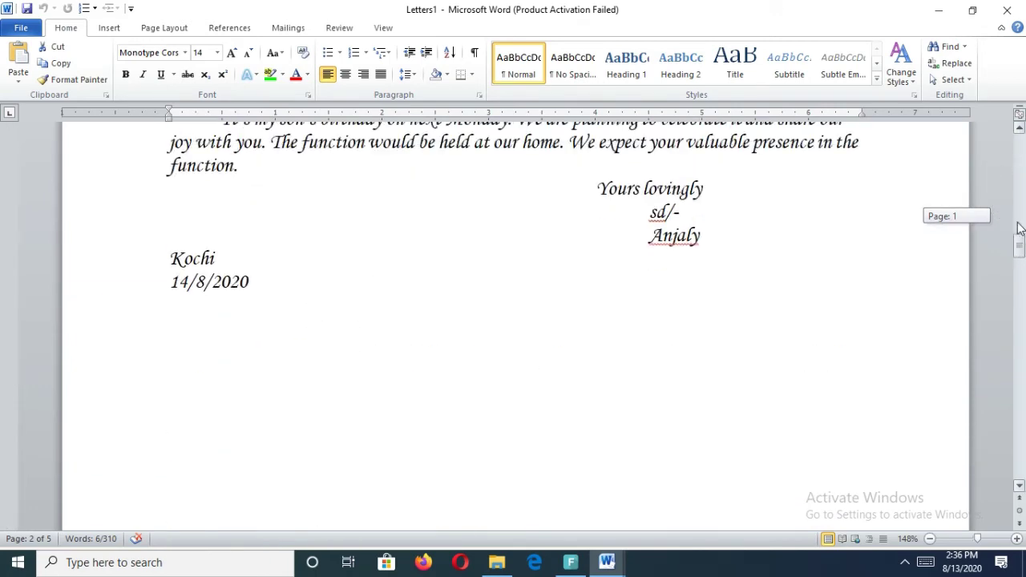
drag(1012, 211, 1016, 154)
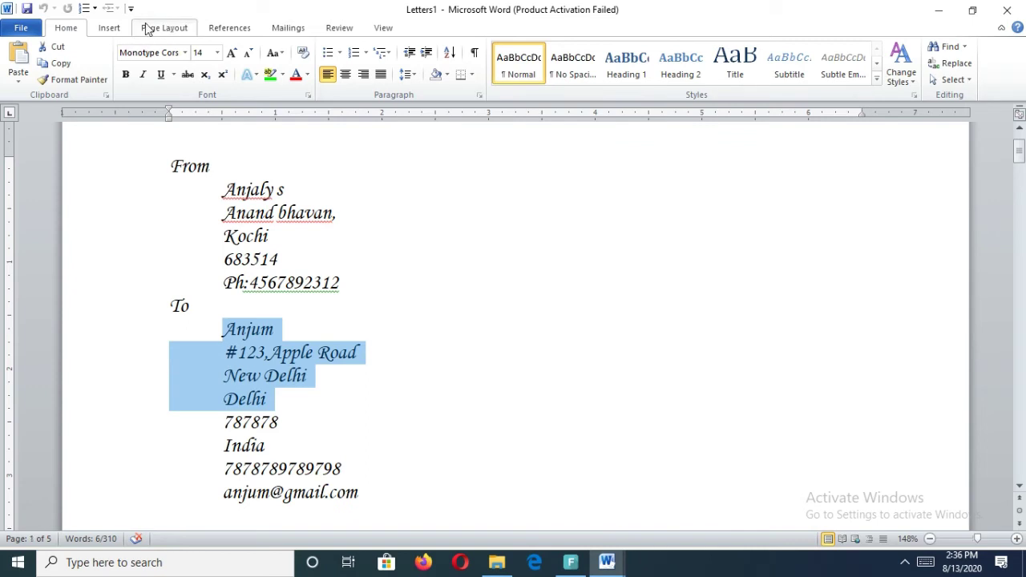
click(24, 30)
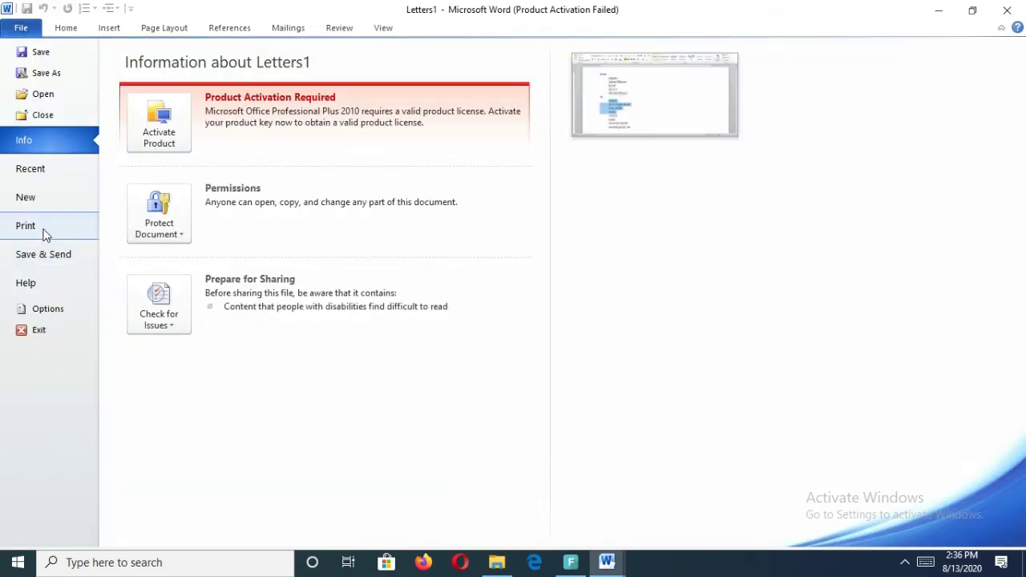
click(42, 226)
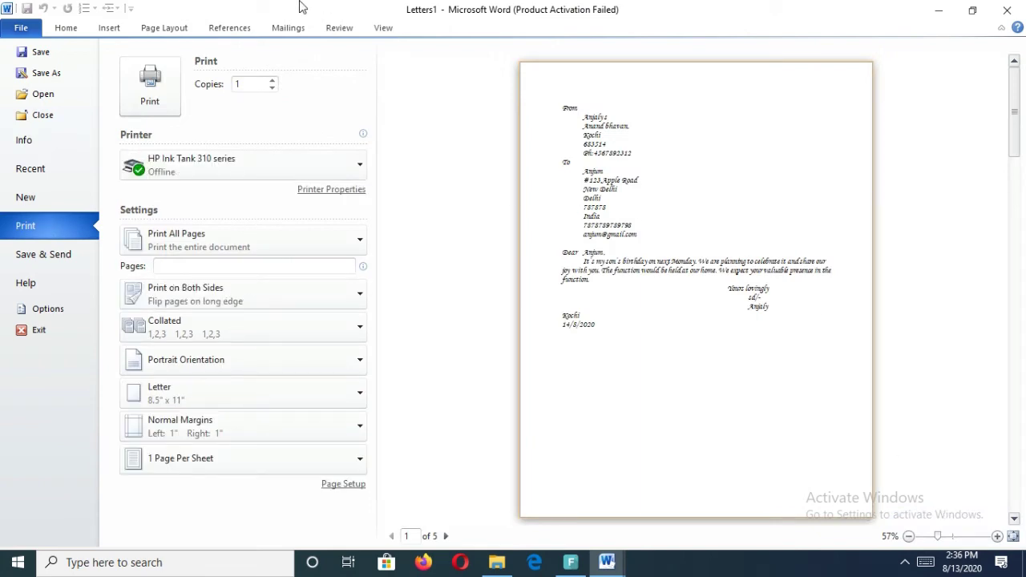
click(75, 31)
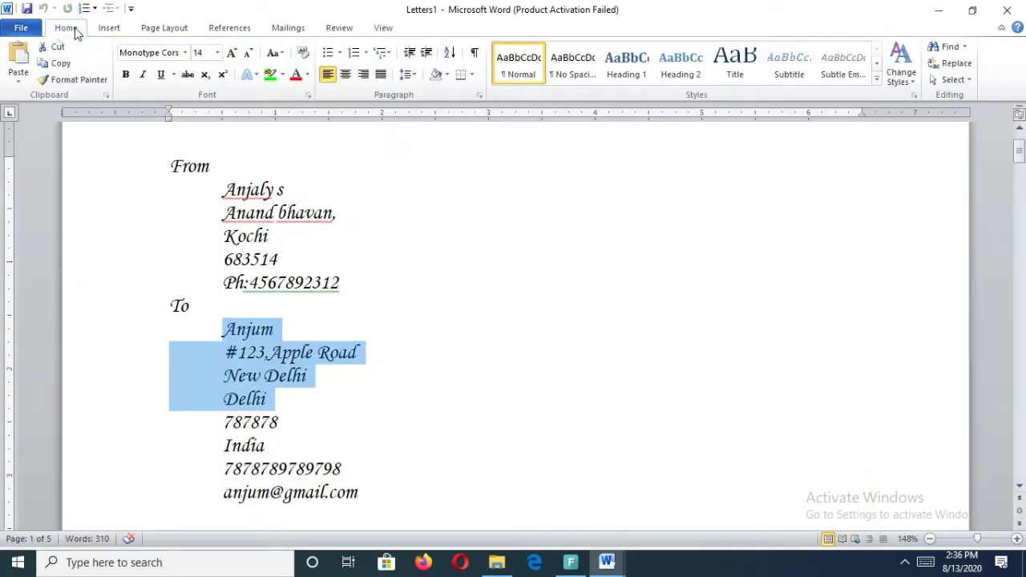
click(388, 29)
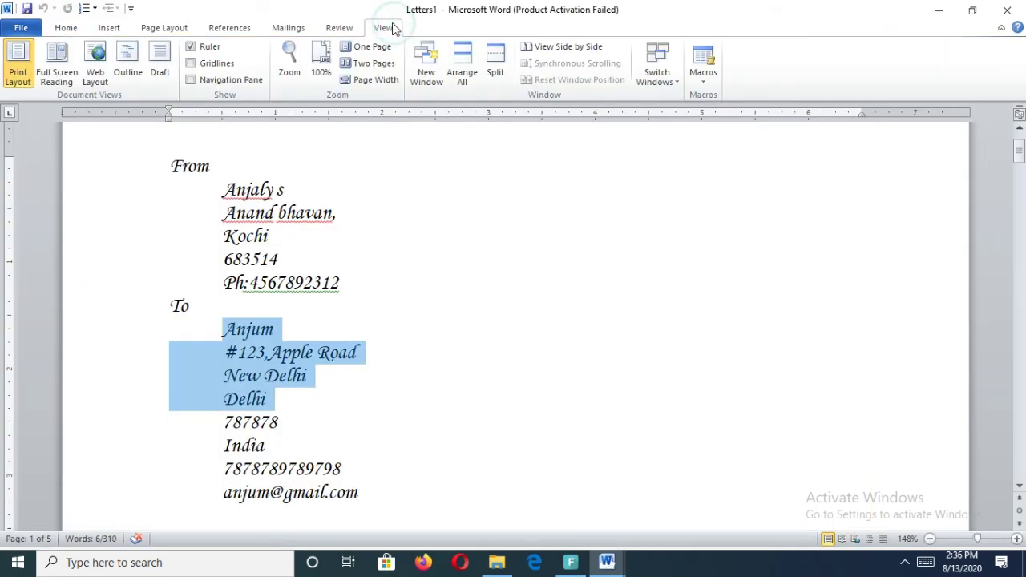
Step: Show the merged letters two pages side by side and scroll through them
click(356, 67)
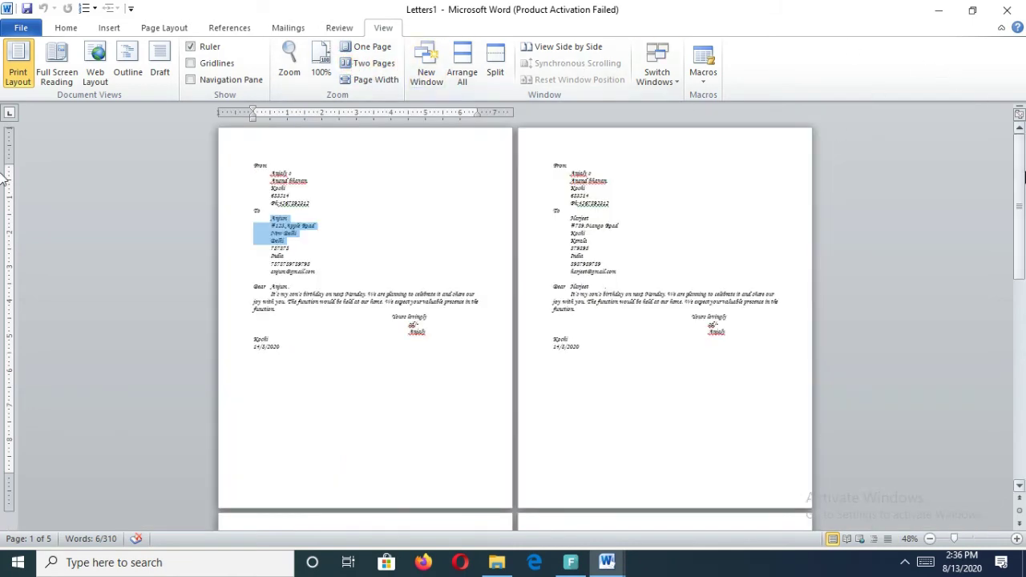
click(1018, 181)
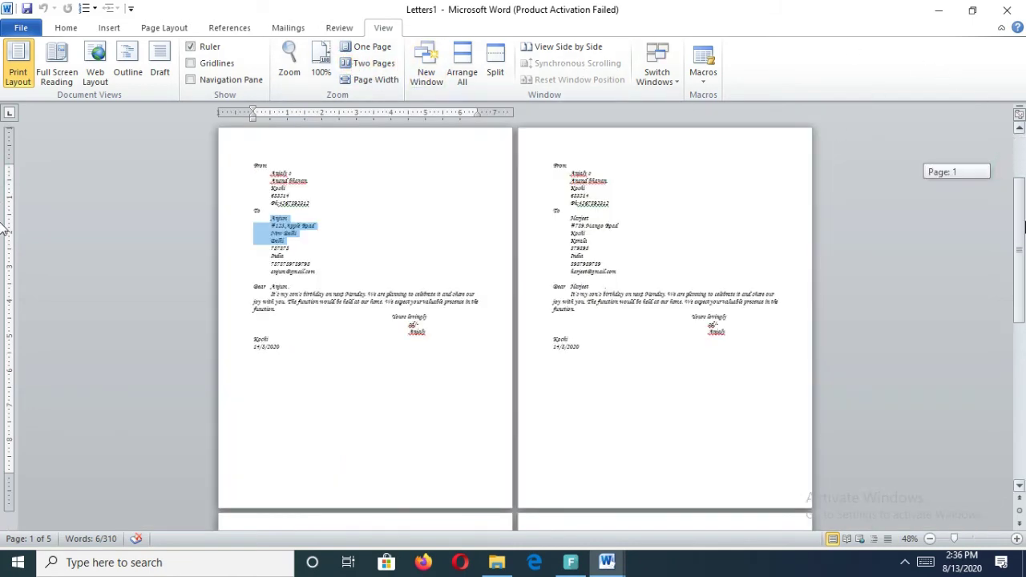
drag(1018, 181, 1025, 284)
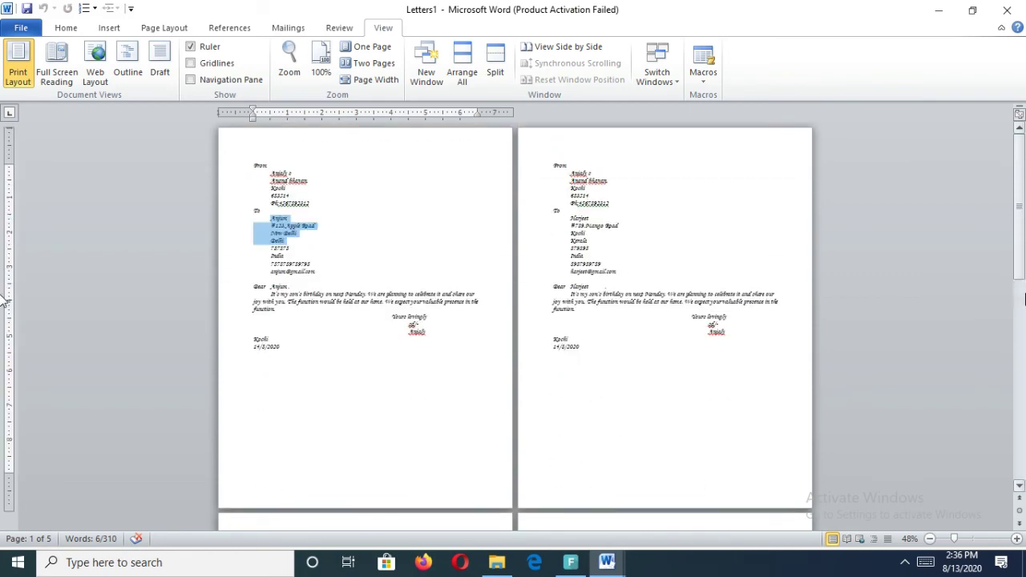
drag(1024, 285, 1022, 481)
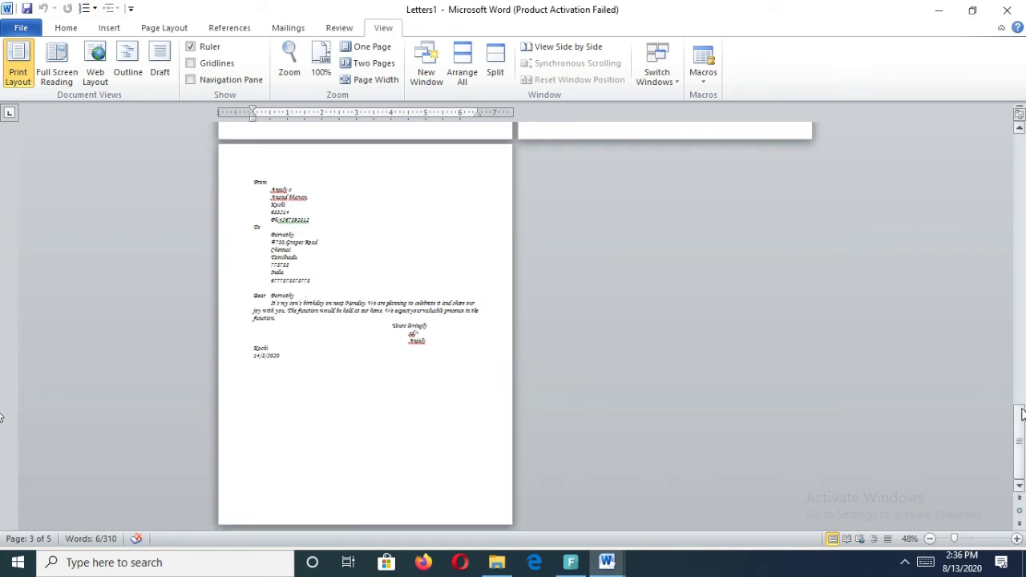
drag(1019, 423, 1018, 161)
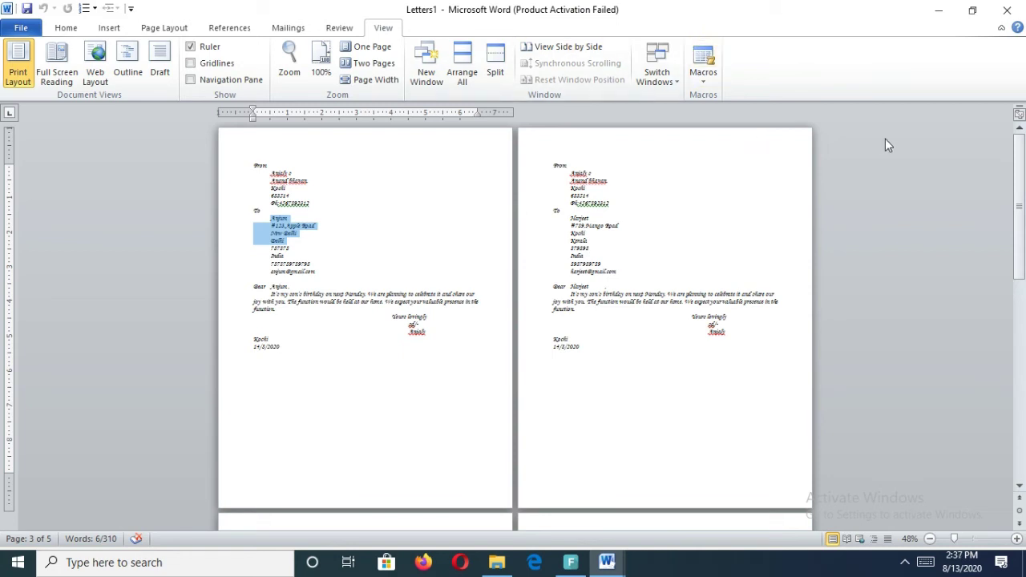
Step: Deselect the highlighted address lines on the first letter
click(70, 32)
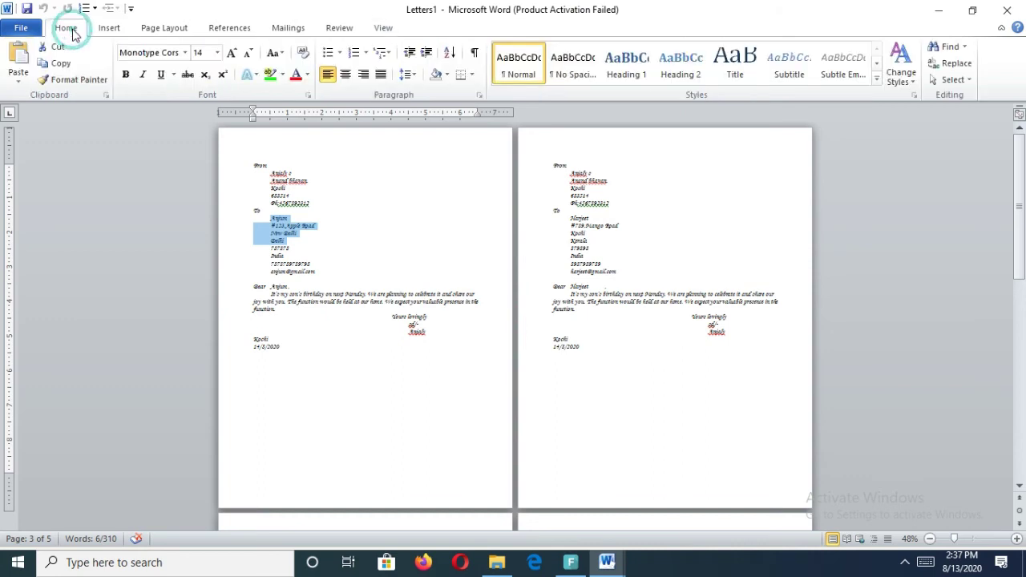
click(385, 178)
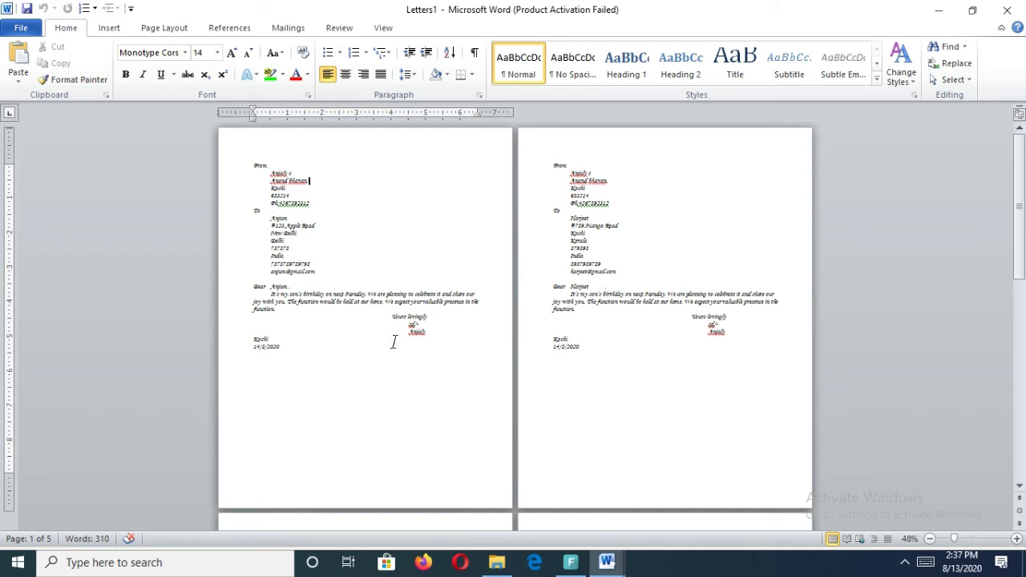
click(384, 30)
Step: Reset the letters to 100% zoom and return to the Mailings ribbon
click(321, 71)
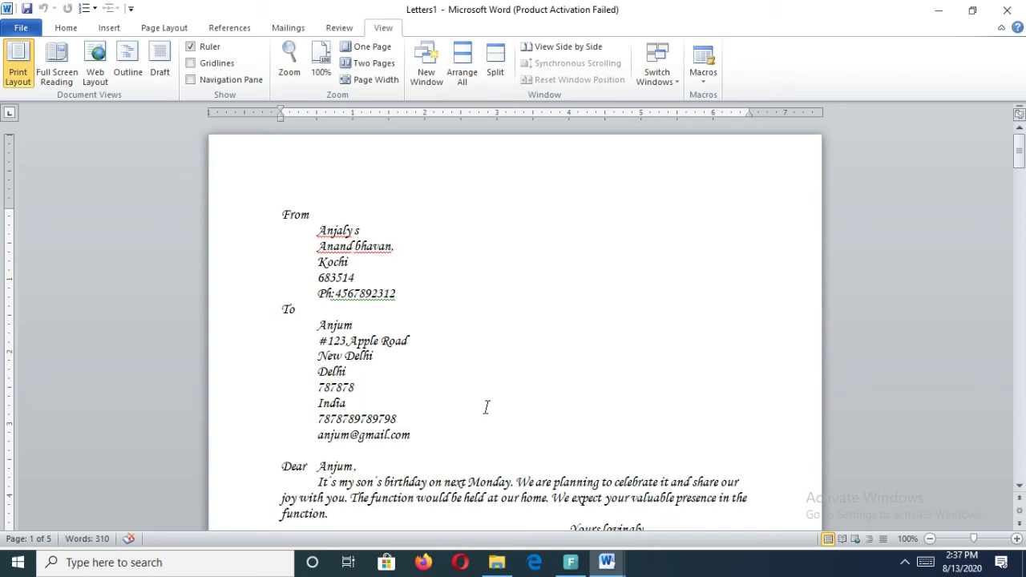
click(290, 29)
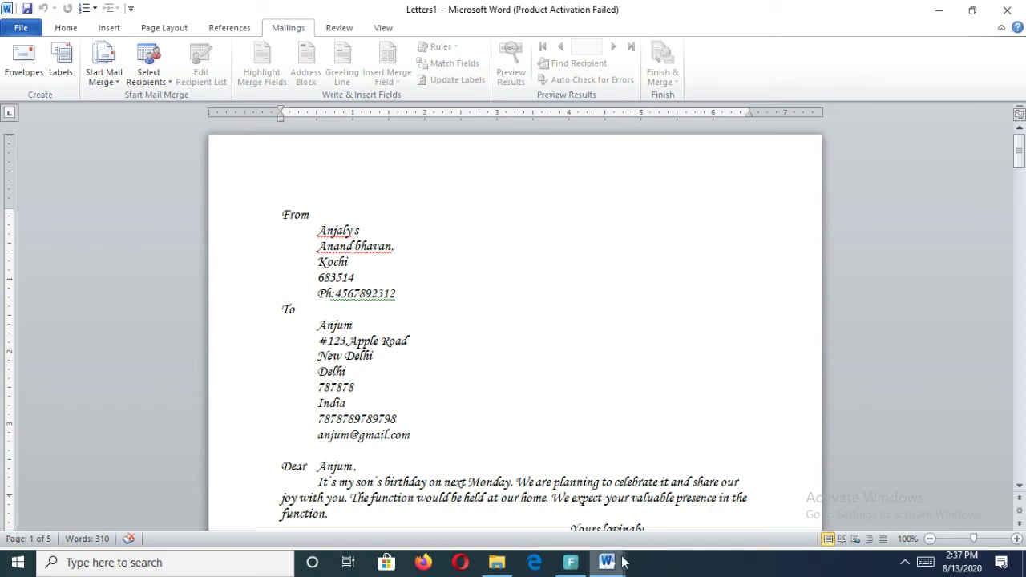
Step: Bring the Document1 main document to the front with the Home ribbon showing
mouse_move(614, 563)
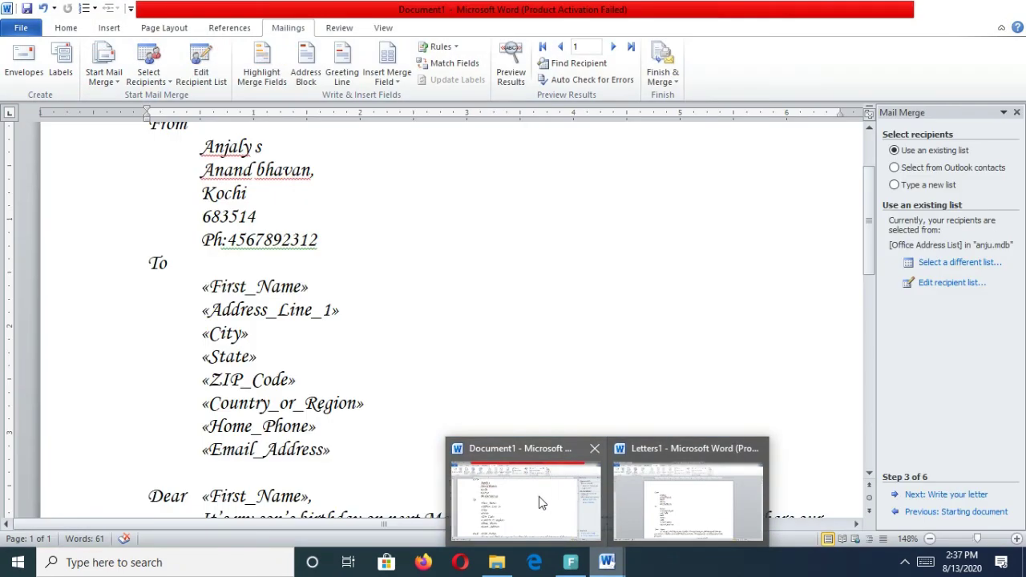
click(539, 496)
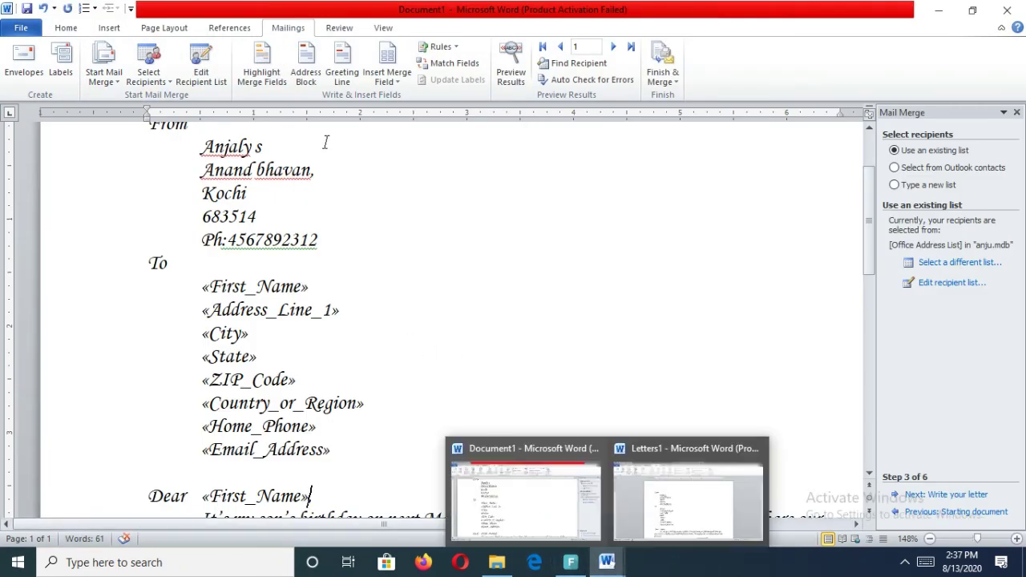
click(70, 32)
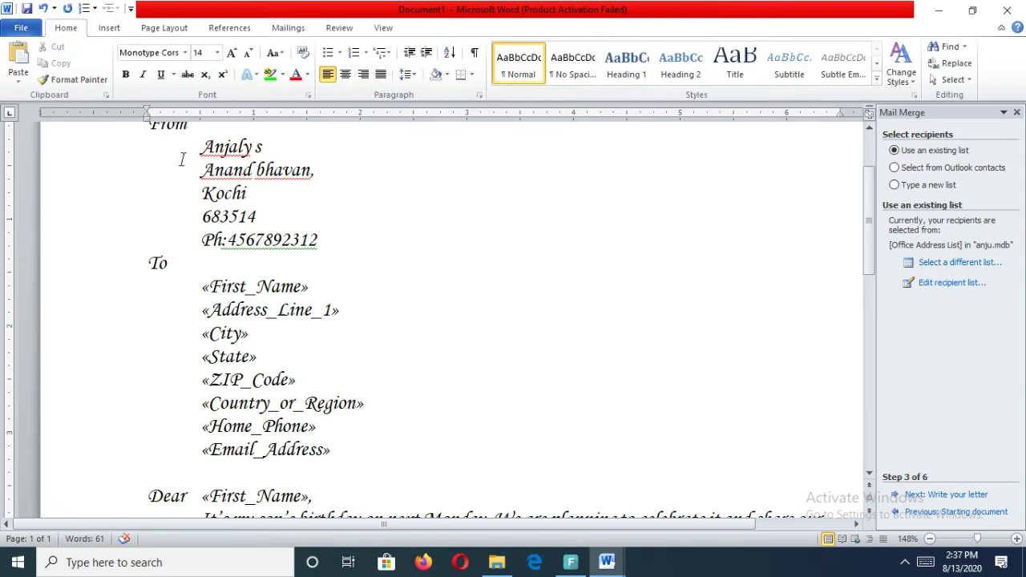
Step: Save the main document in Documents under the name 'letter1'
click(24, 28)
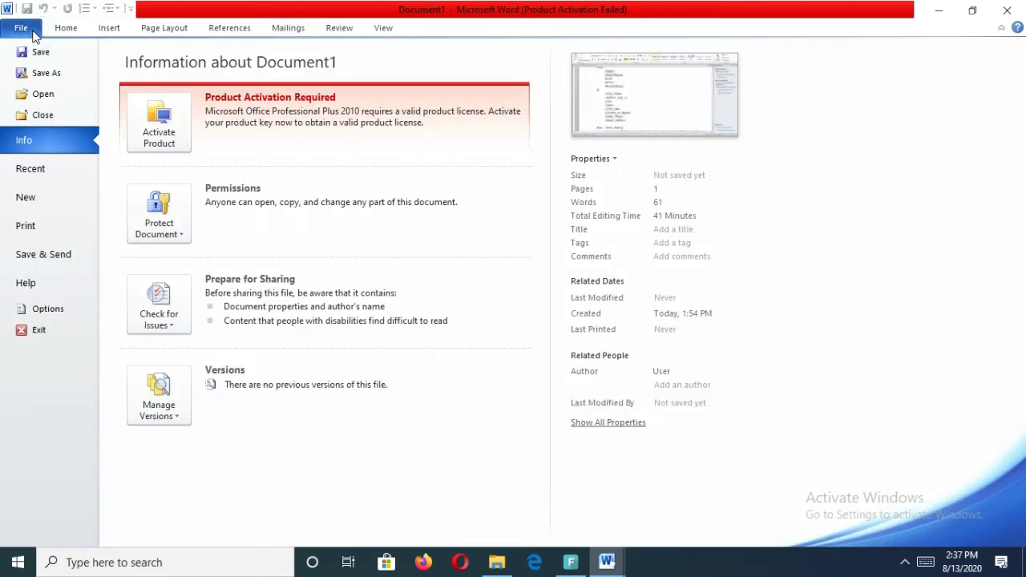
click(36, 53)
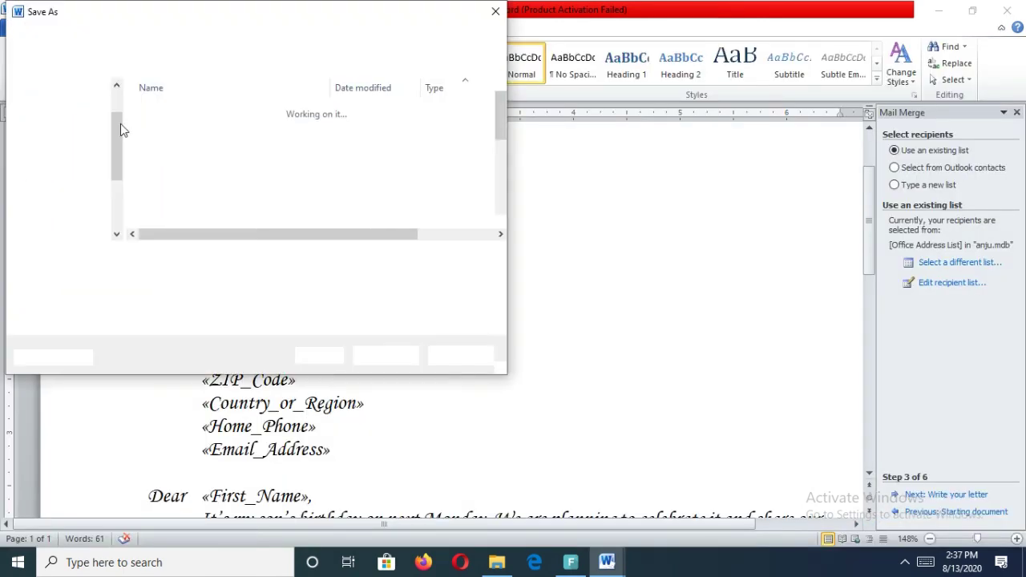
text(letter)
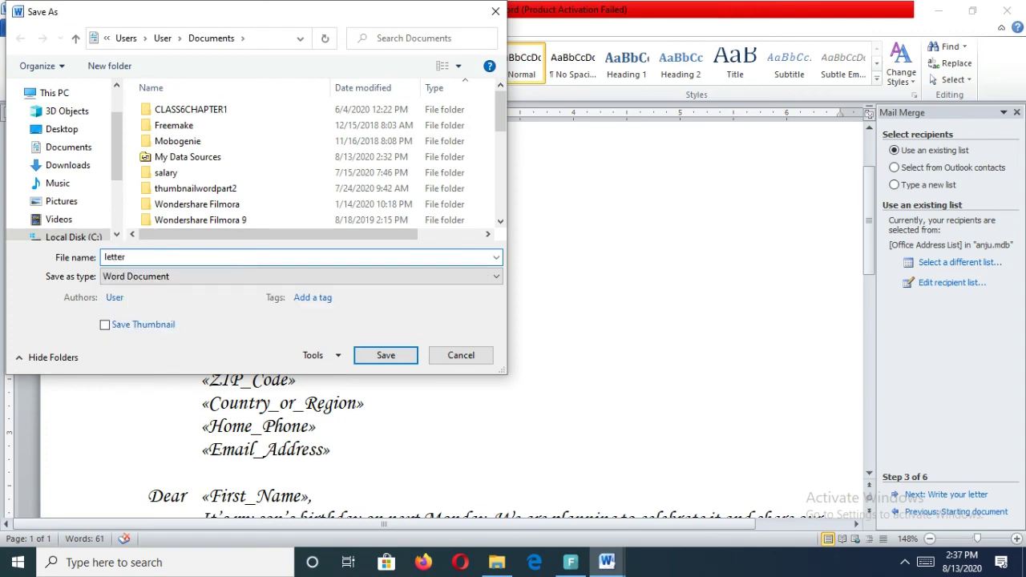
text(1)
click(391, 359)
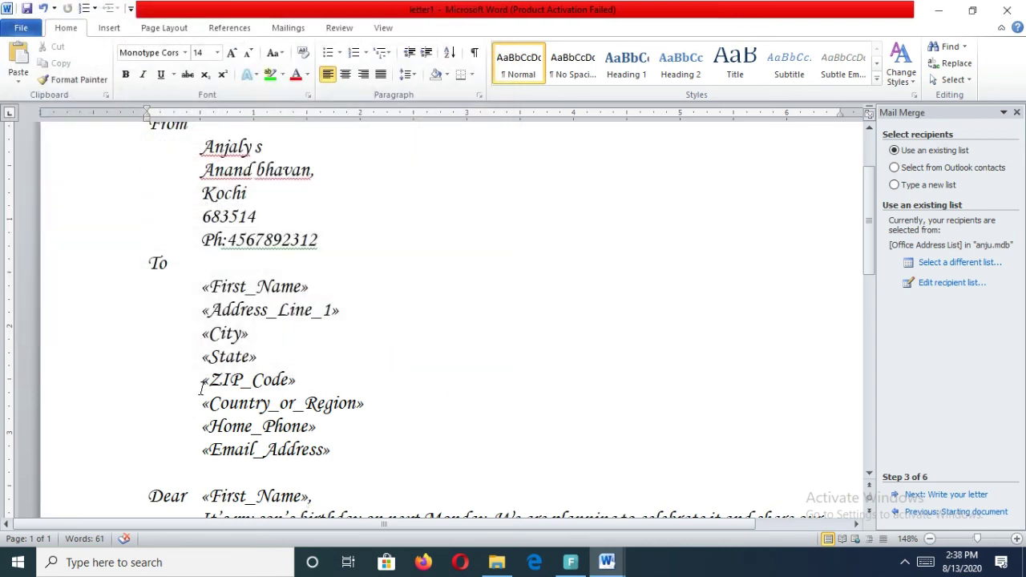
text(,)
click(287, 26)
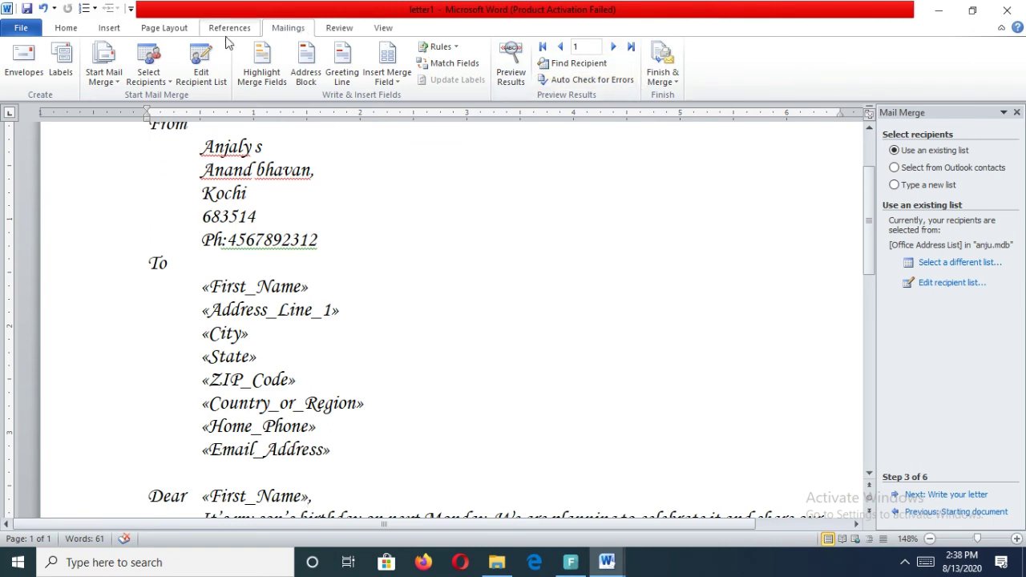
Step: Close the Address Block settings unchanged and bring up the merged Letters1 document
click(319, 78)
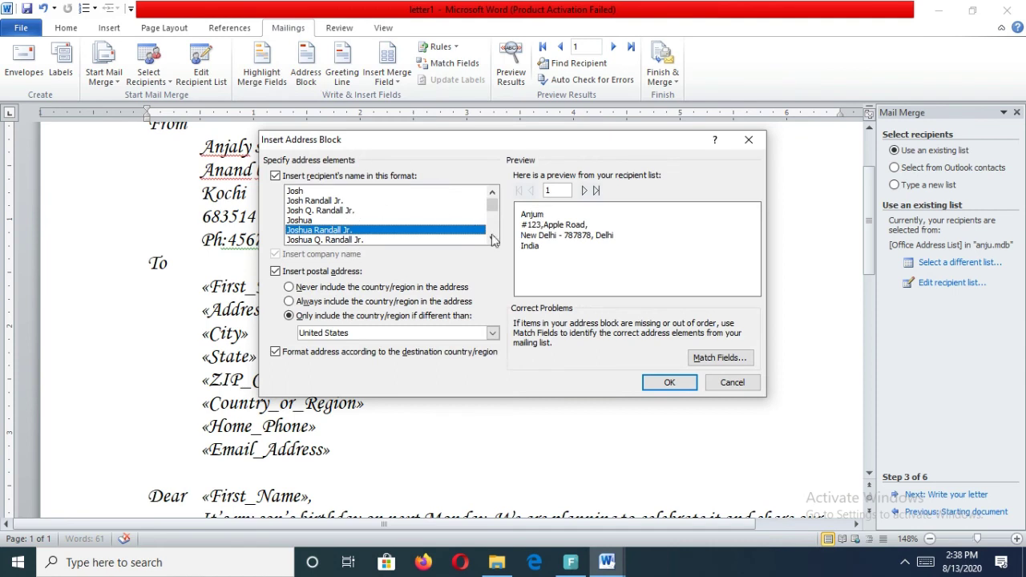
click(749, 139)
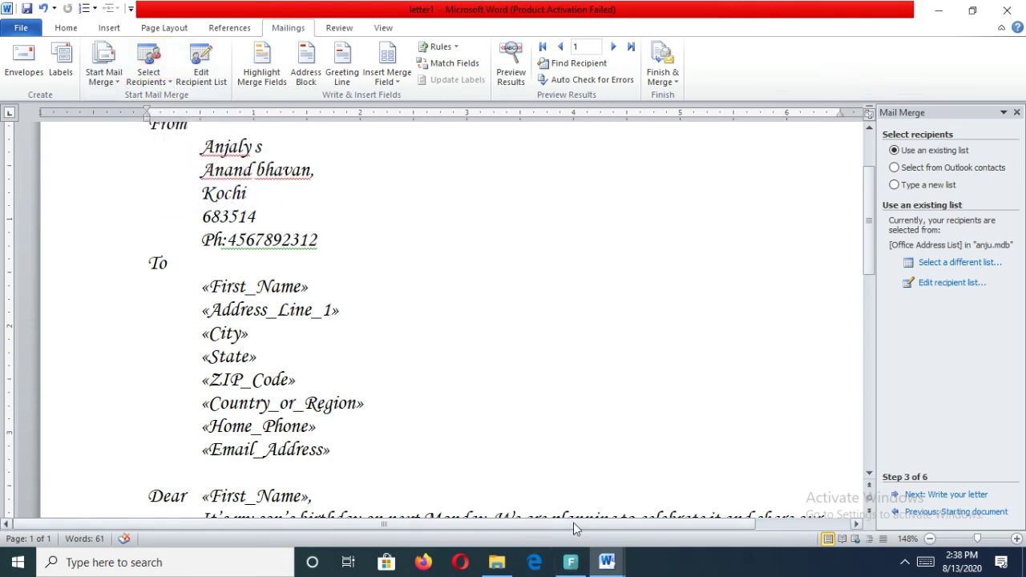
mouse_move(606, 562)
click(673, 496)
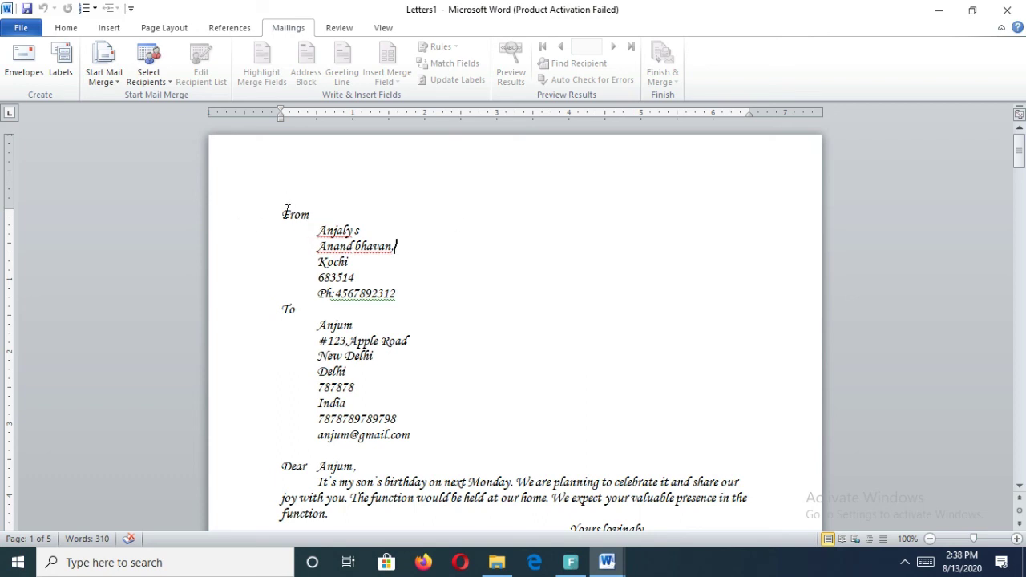
click(288, 212)
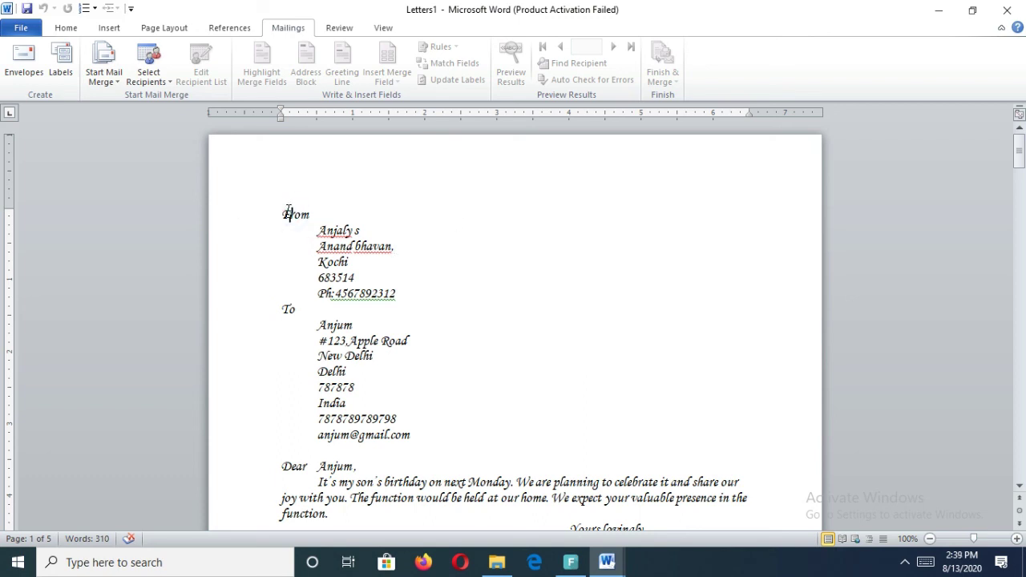